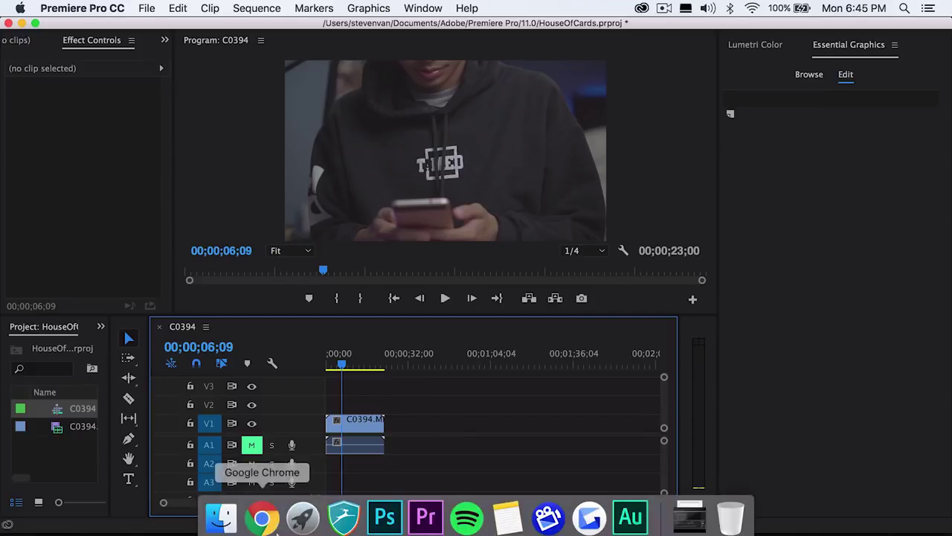
Switch to Chrome, browse the sound effects in YouTube's Audio Library, and return to Premiere Pro.
left_click(260, 511)
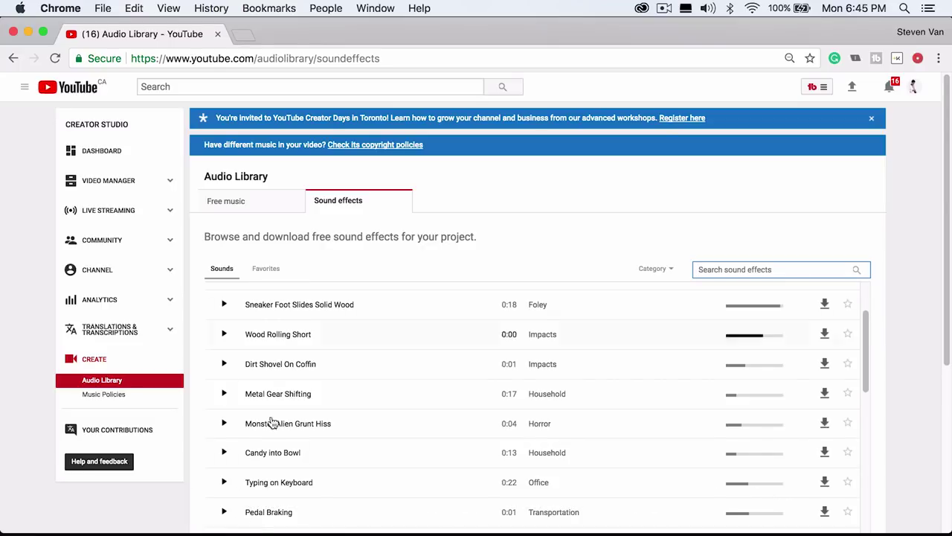
mouse_move(262, 525)
scroll(334, 410, "down", 2)
mouse_move(376, 510)
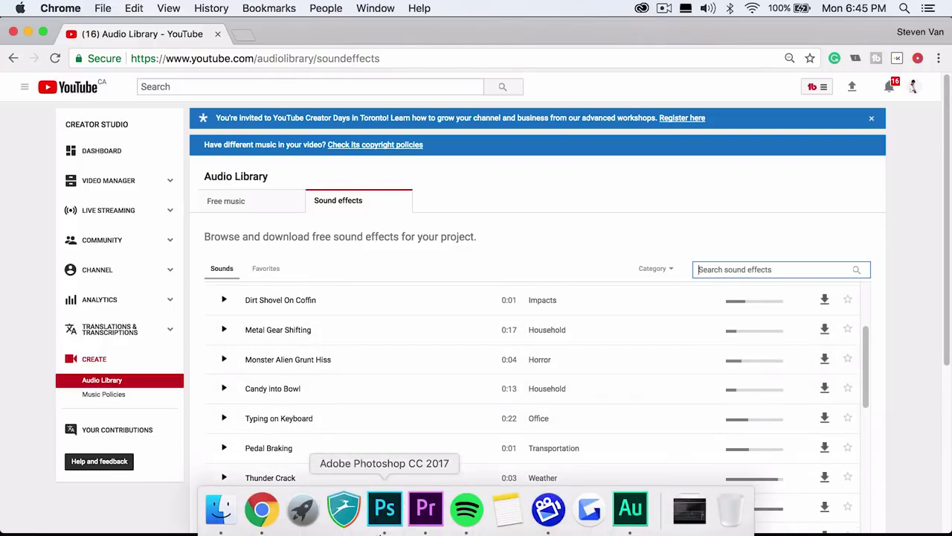
left_click(423, 511)
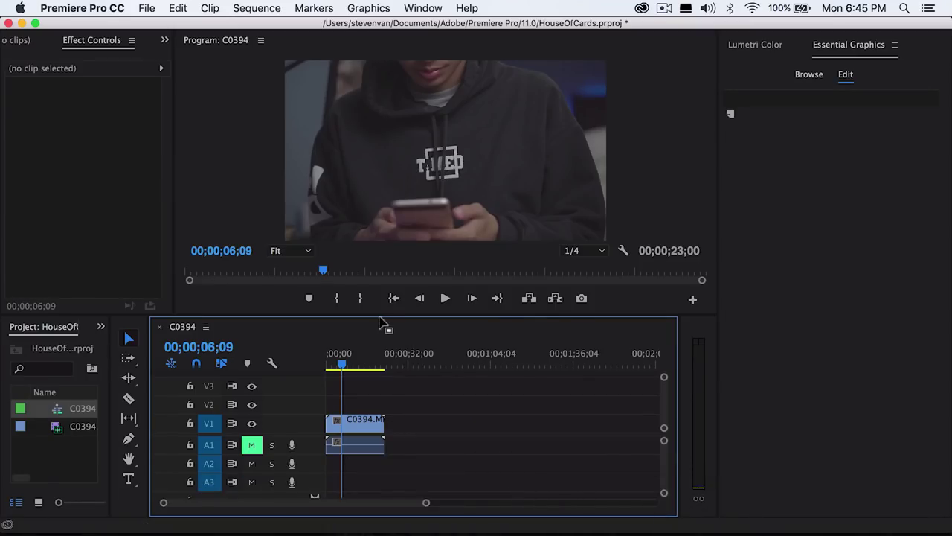
Enlarge the timeline area and move the playhead to 00;00;03;34.
left_click_drag(382, 316, 383, 289)
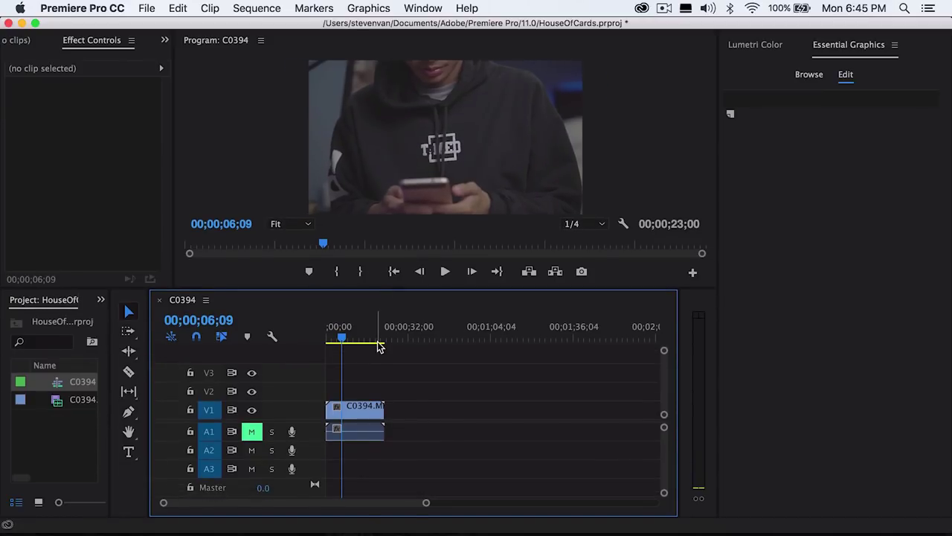
key("=")
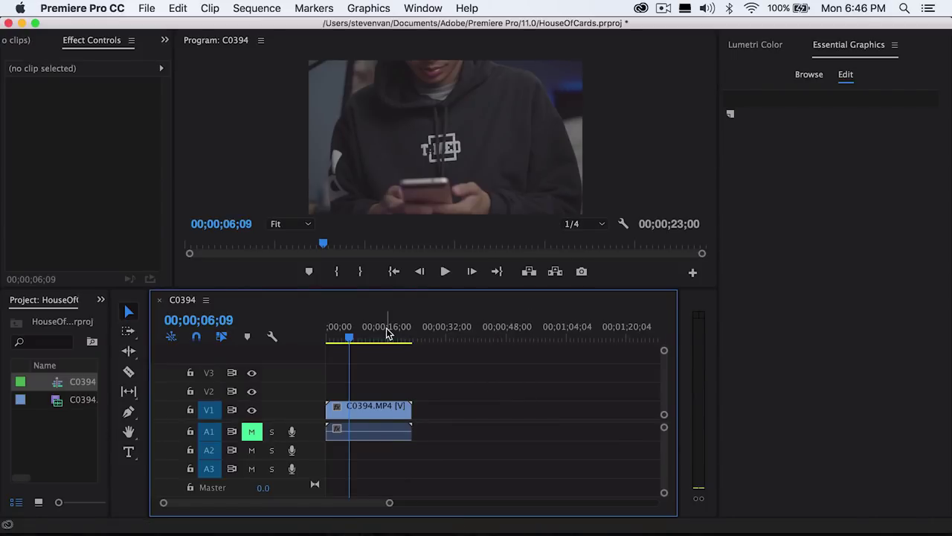
left_click(341, 337)
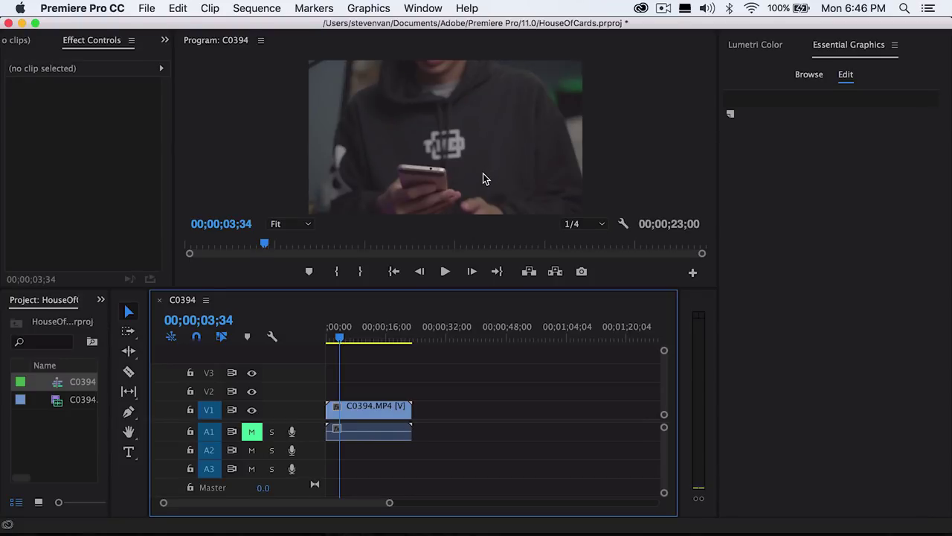
Draw a white rectangle above and left of the hoodie logo, at about 240, 308, and set its opacity to 25%.
left_click(127, 414)
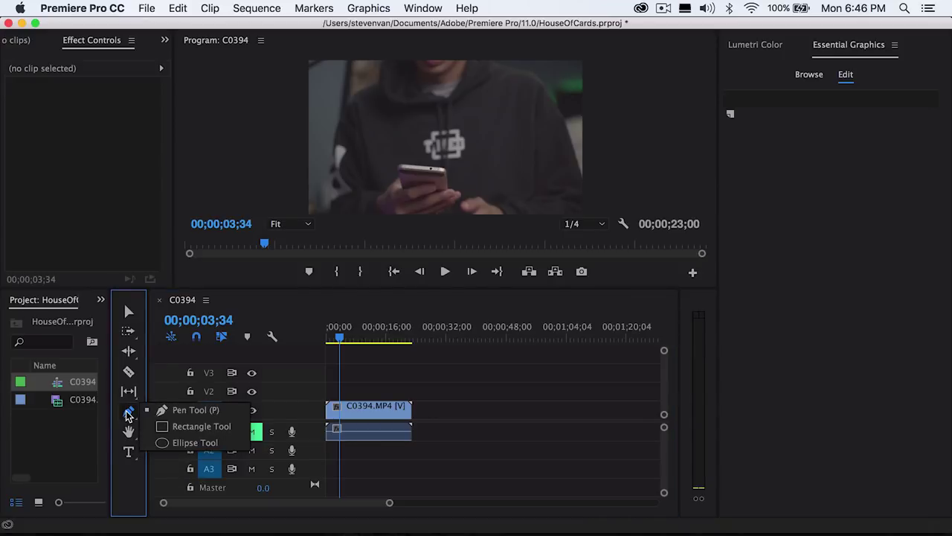
left_click(182, 427)
left_click_drag(343, 104, 404, 128)
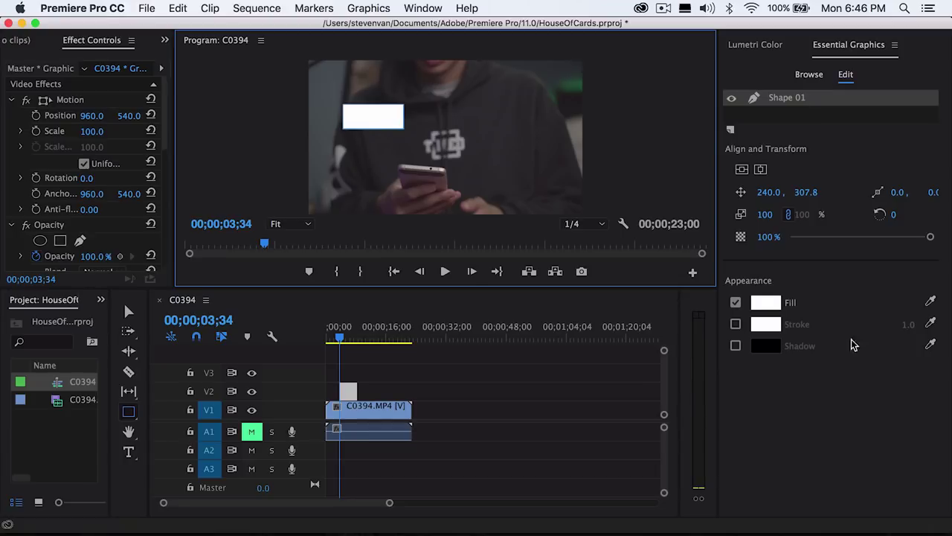
left_click(769, 237)
type("25")
key("Return")
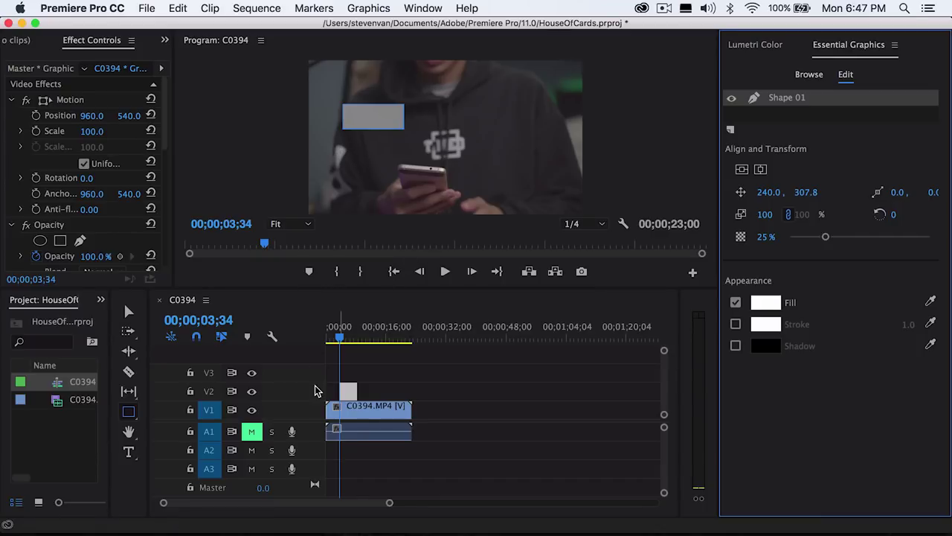
Deselect the graphic, magnify the preview to 100%, and centre it on the rectangle and the area below.
left_click(128, 411)
left_click(160, 347)
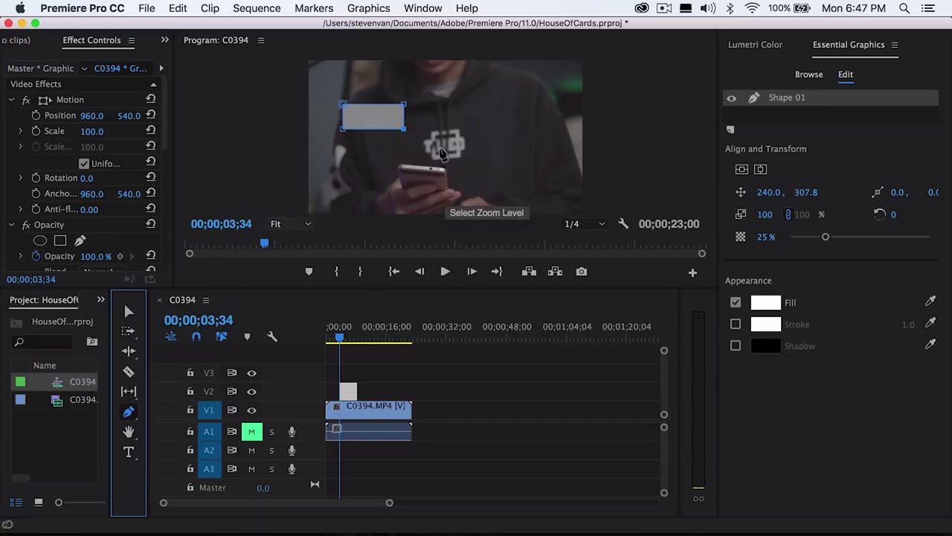
key("v")
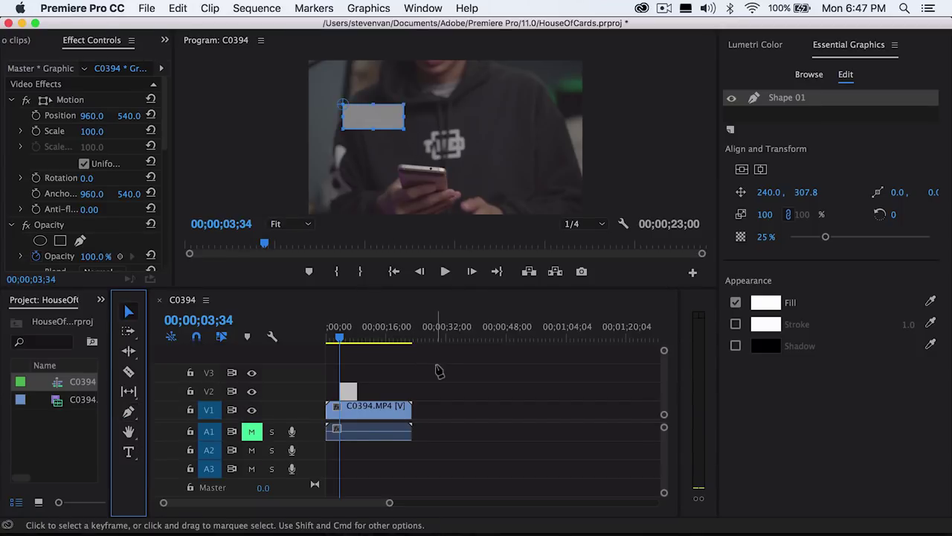
left_click(433, 366)
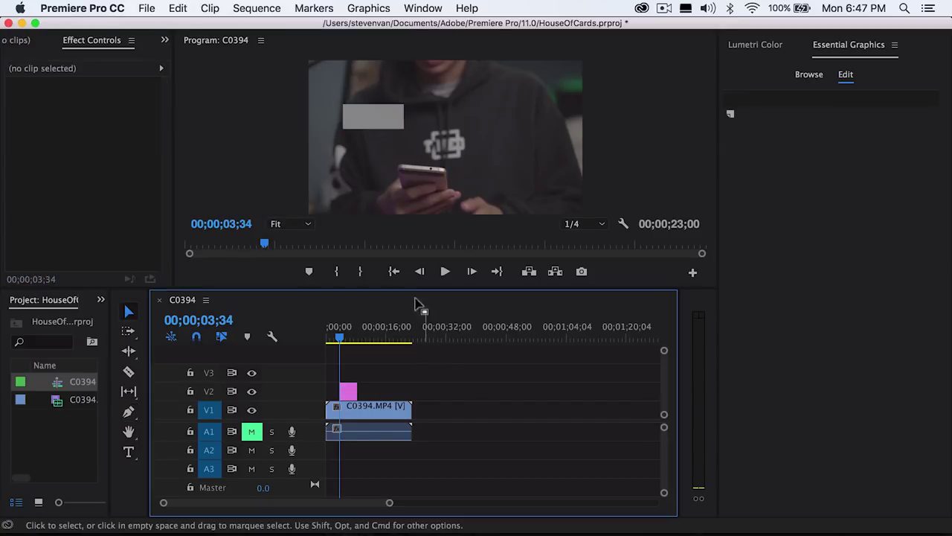
left_click(308, 224)
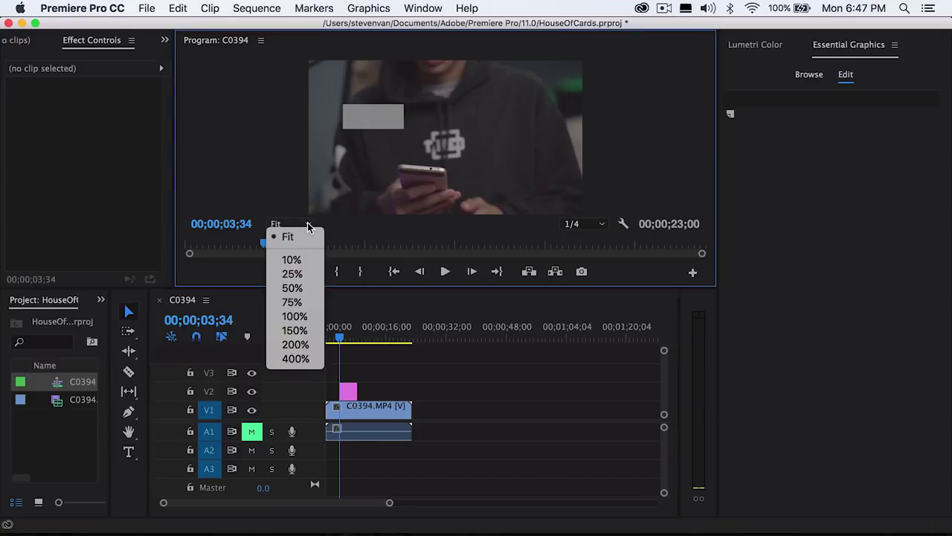
left_click(300, 318)
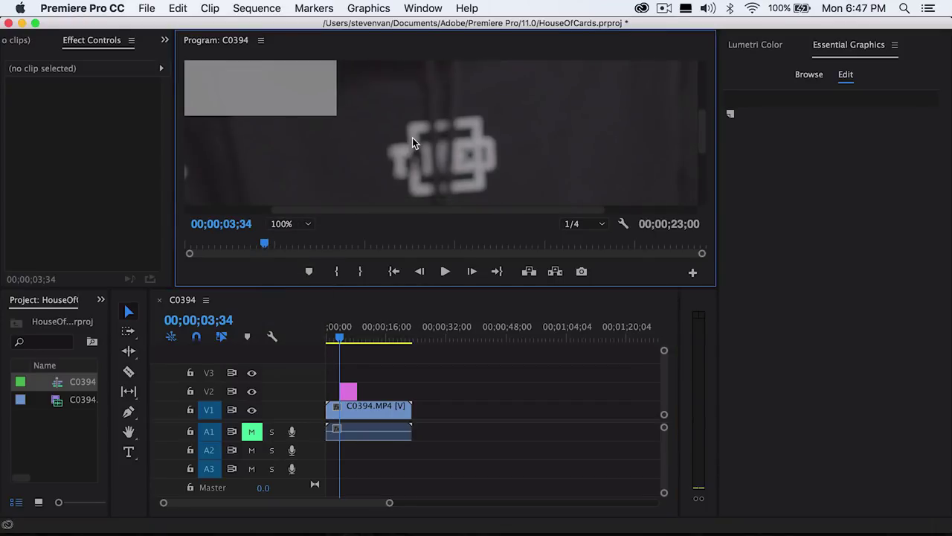
left_click(128, 432)
left_click_drag(396, 147, 536, 171)
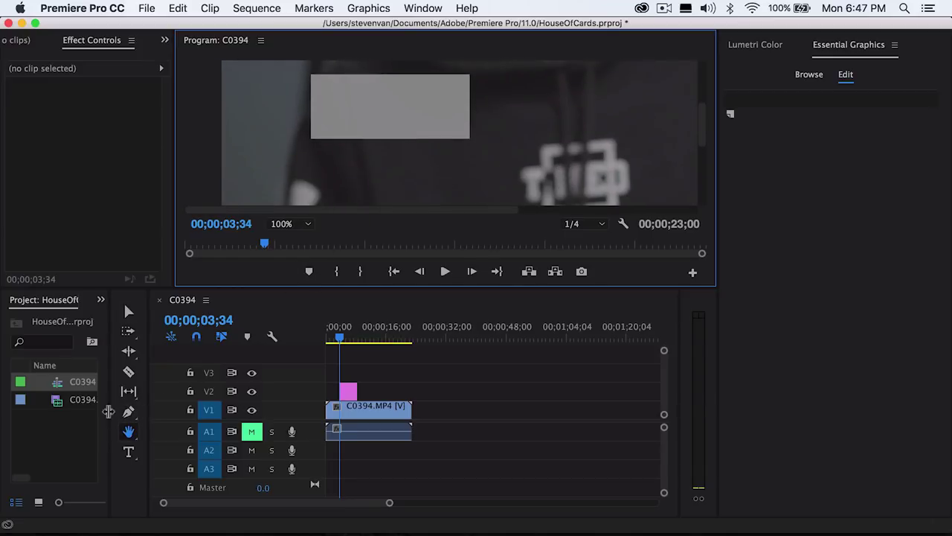
left_click(128, 412)
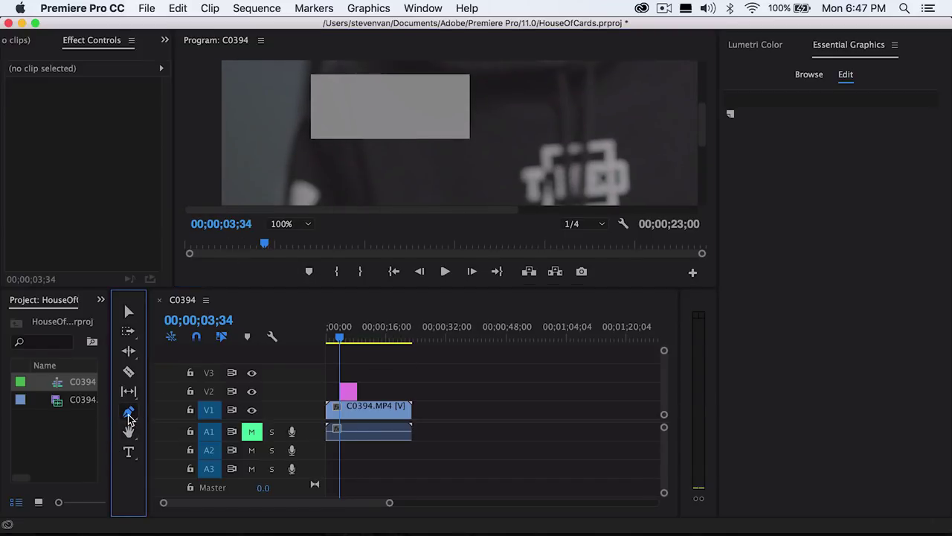
left_click_drag(311, 140, 339, 179)
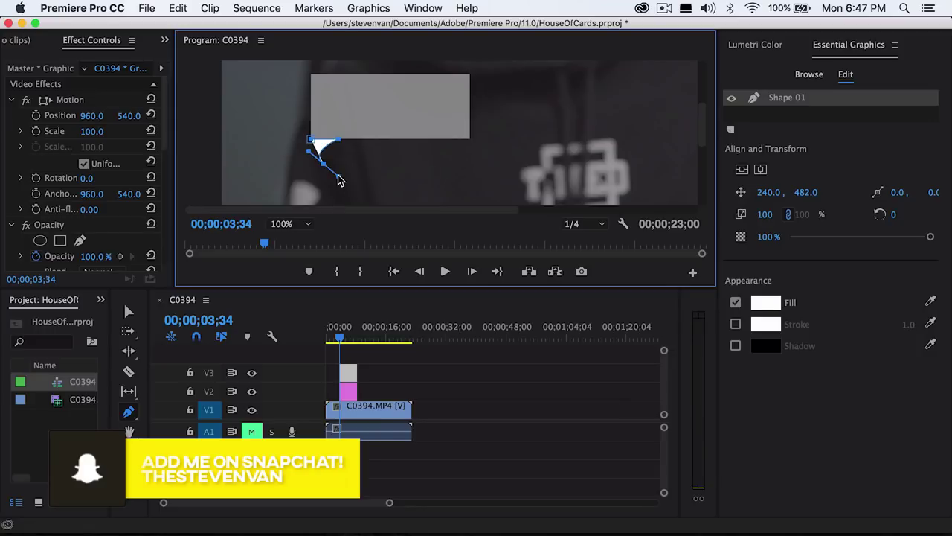
key("super+z")
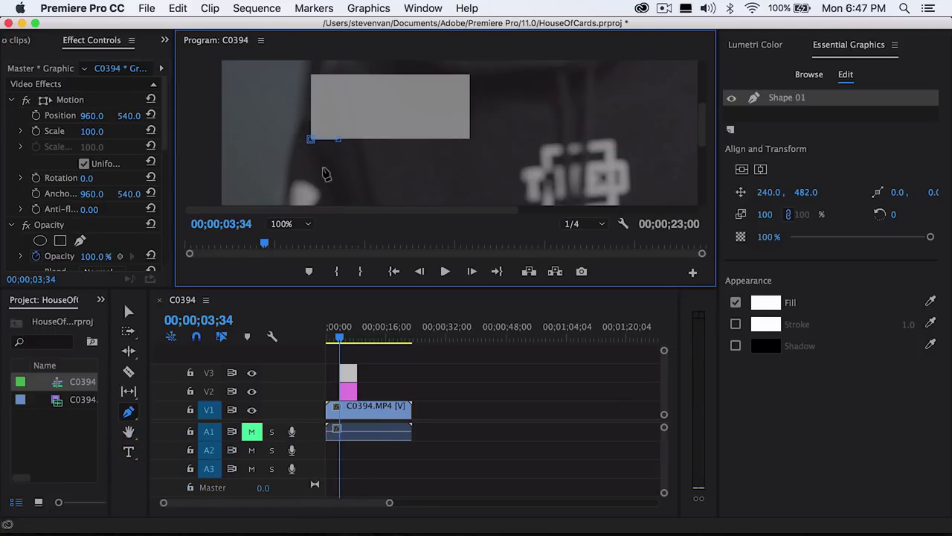
left_click(326, 160)
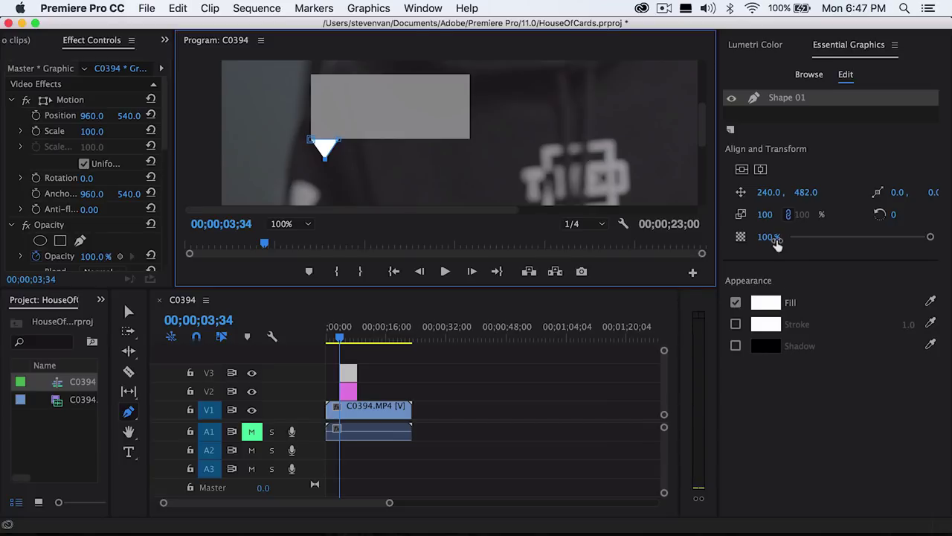
scroll(347, 373, "up", 4)
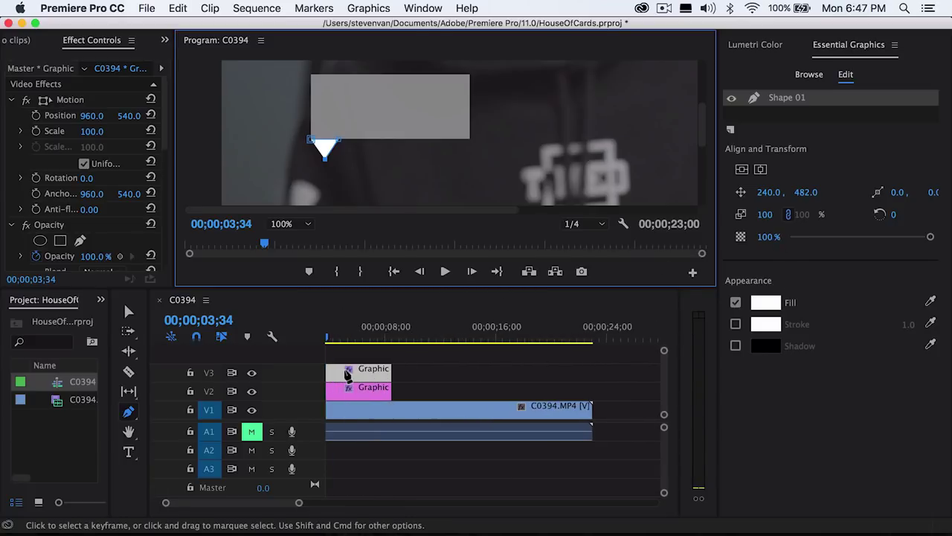
scroll(347, 375, "left", 2)
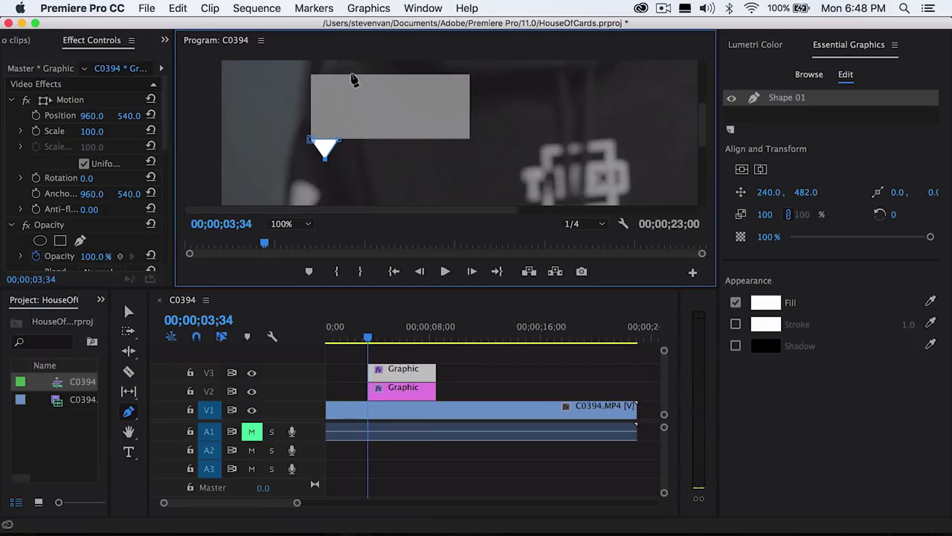
key("v")
left_click(400, 371)
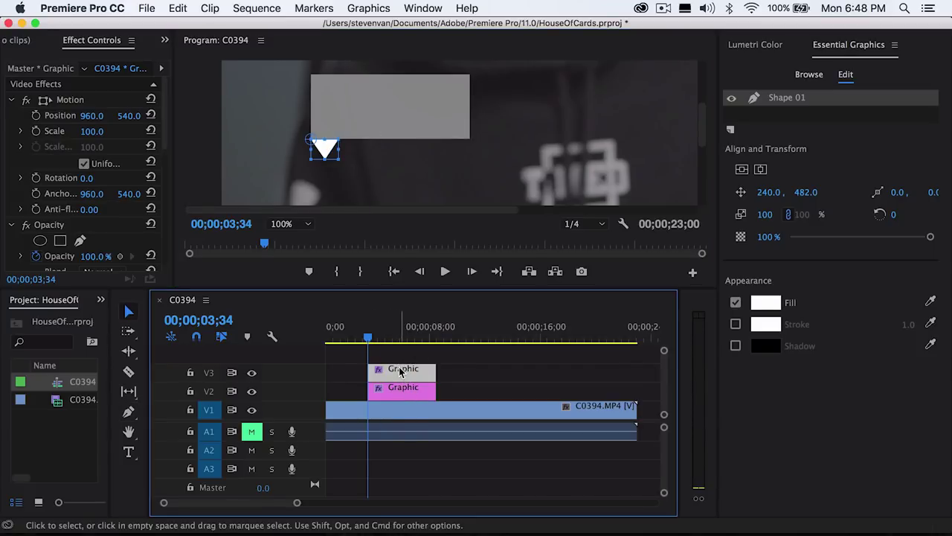
key("Delete")
Add a small downward triangle under the rectangle's lower-left corner within the same graphic clip, with opacity matching the rectangle.
left_click(402, 389)
left_click(128, 411)
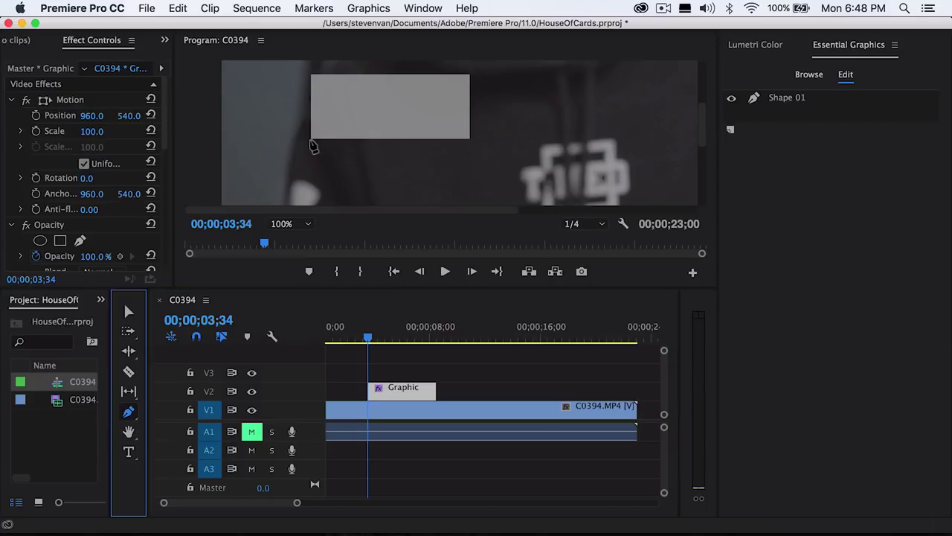
left_click(311, 139)
left_click(340, 138)
left_click(325, 157)
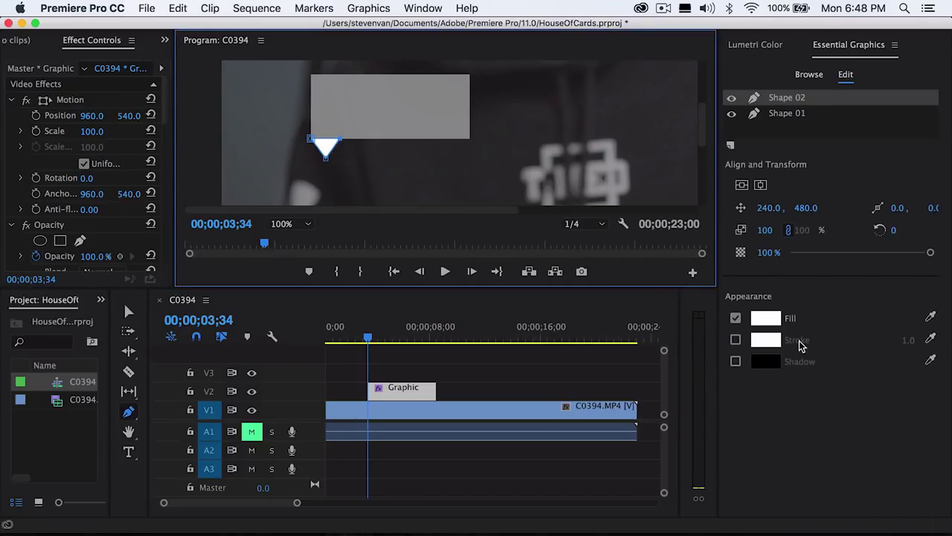
left_click(769, 252)
left_click(460, 365)
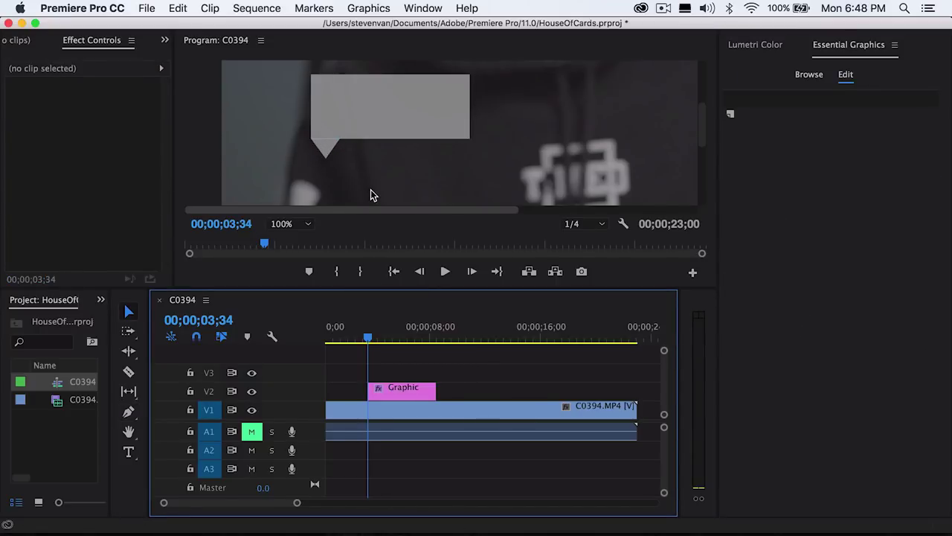
left_click(280, 224)
left_click(286, 236)
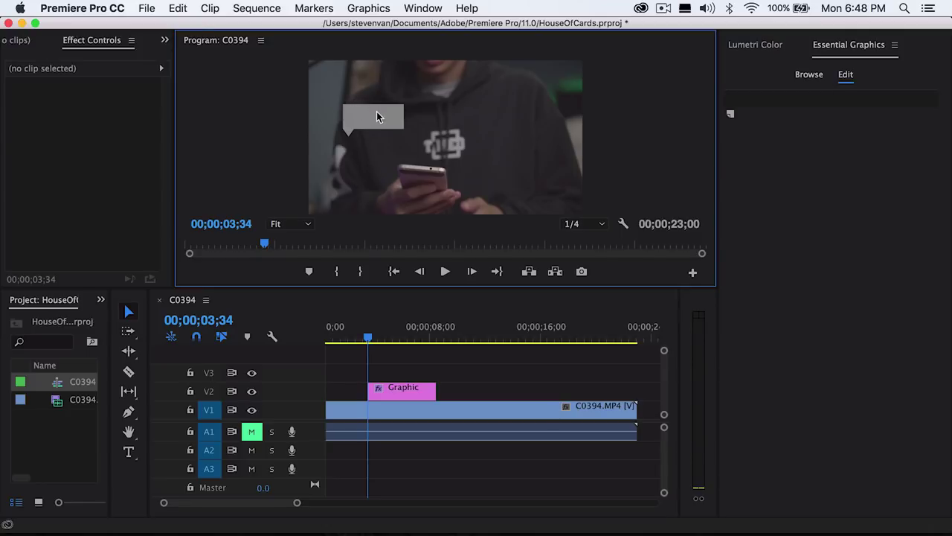
Move the playhead to 00;00;04;50 and frame the selected speech-bubble graphic at 100% in the preview.
left_click(385, 342)
left_click(385, 390)
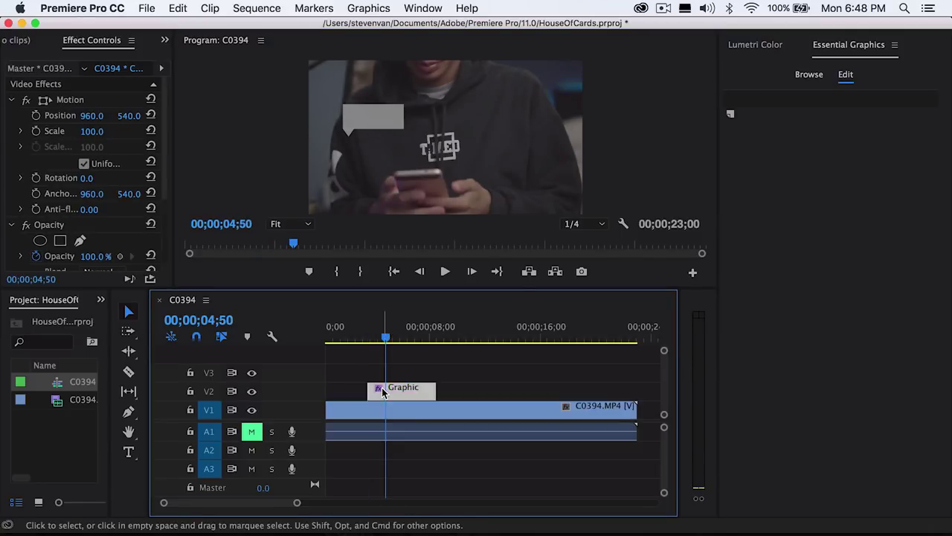
left_click(277, 224)
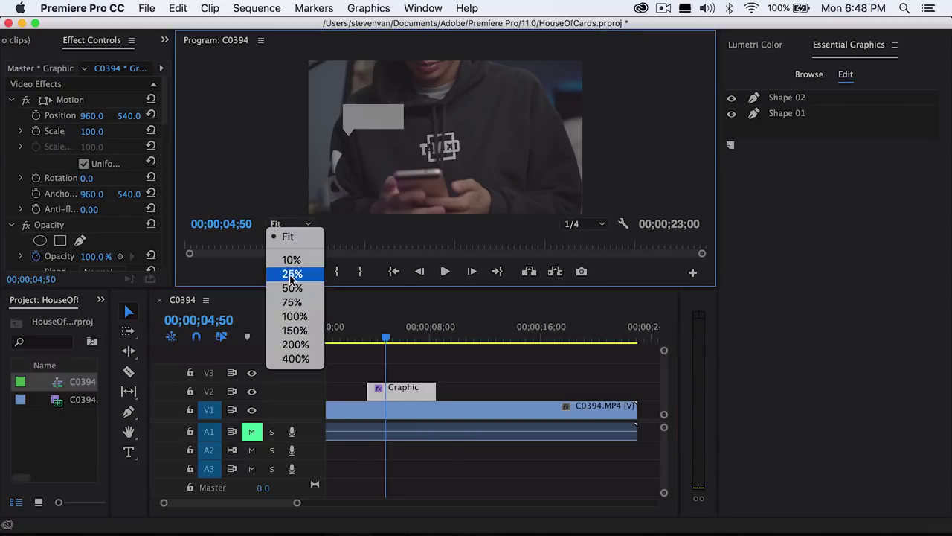
left_click(289, 314)
key("h")
left_click_drag(383, 120, 506, 191)
left_click_drag(461, 158, 460, 146)
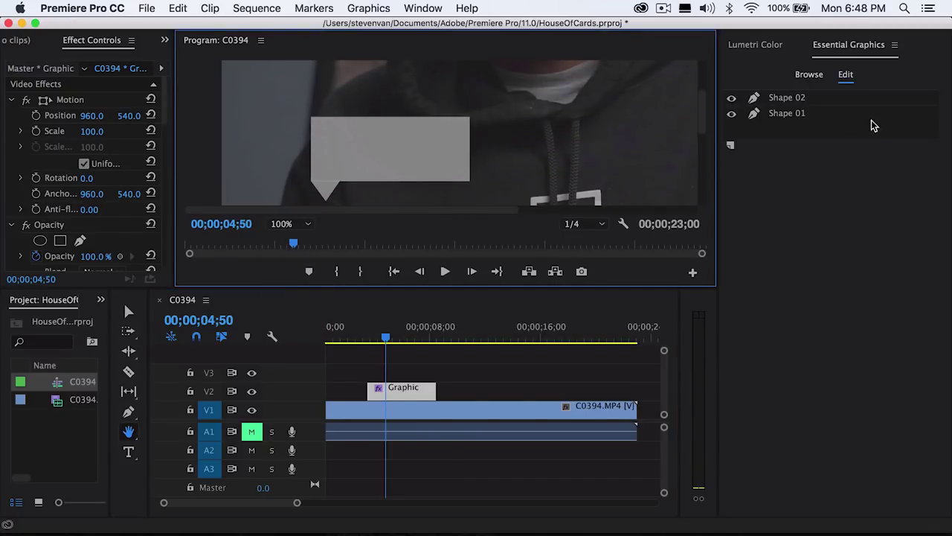
left_click(419, 394)
key("v")
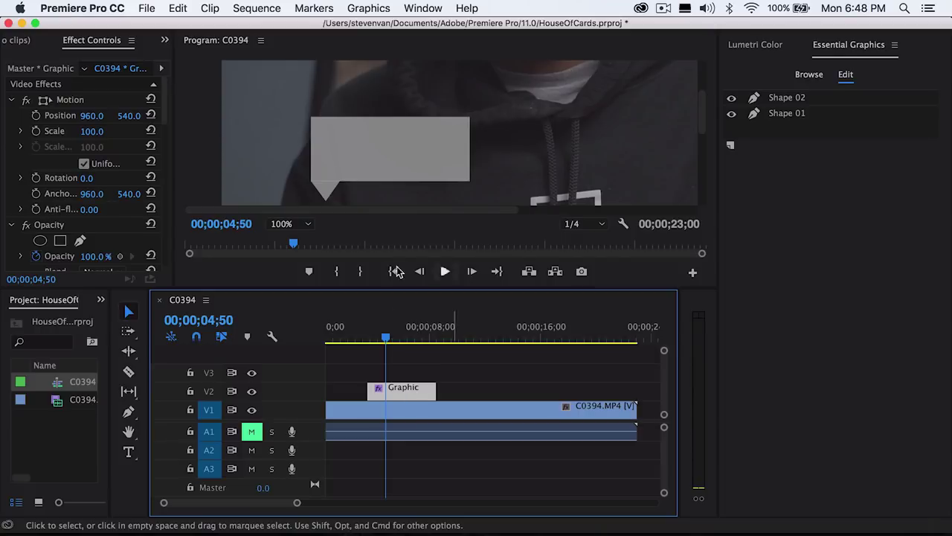
Add a text header just above the rectangle with the sender's abbreviated name followed by "// 5:57pm".
left_click(128, 452)
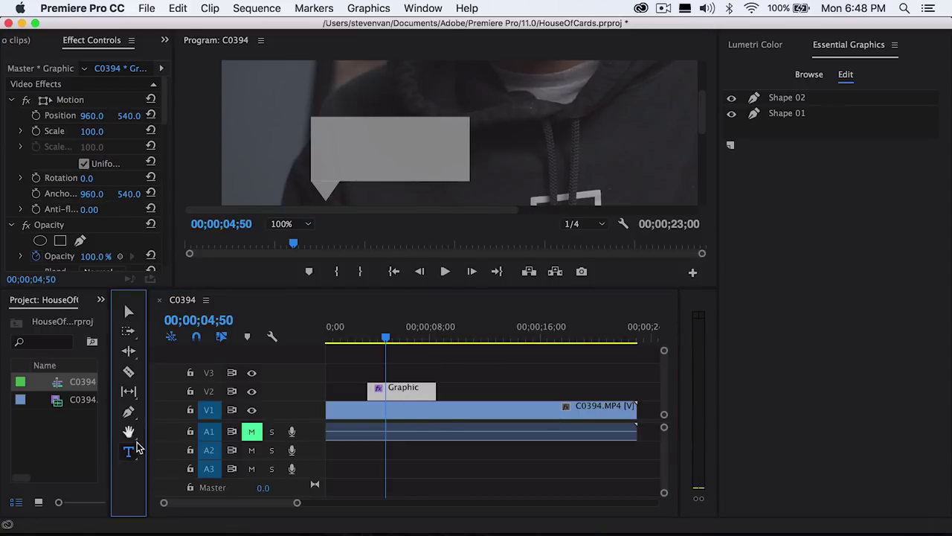
left_click(332, 107)
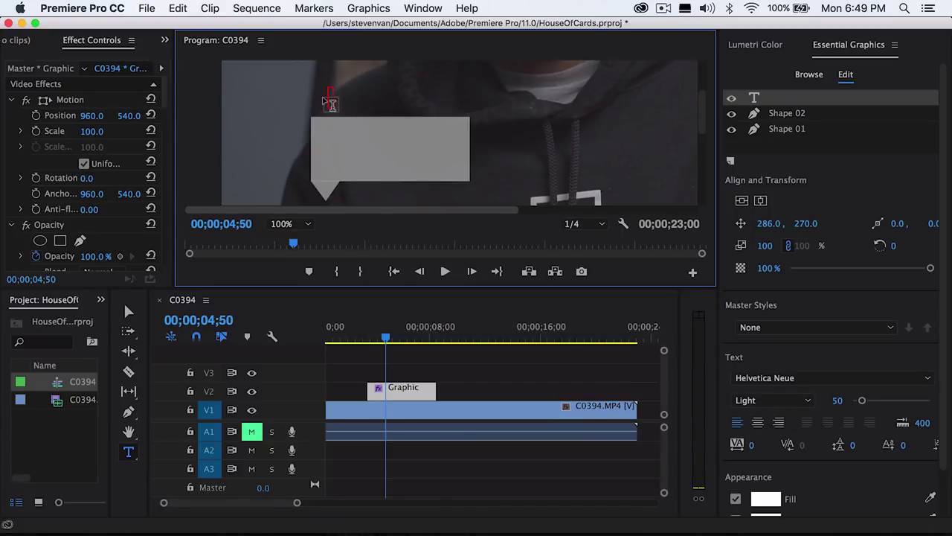
type("S")
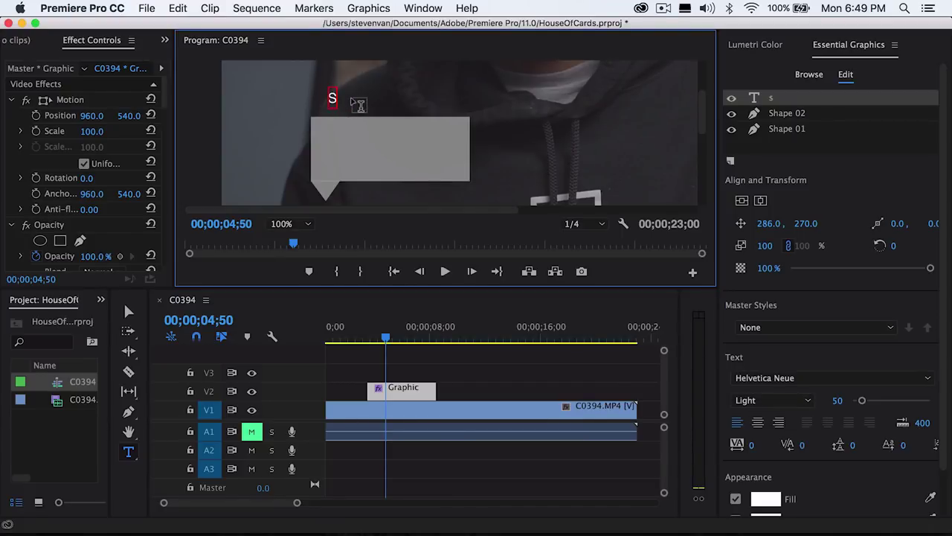
type(". Van //")
left_click_drag(336, 96, 329, 95)
type("S")
left_click(399, 98)
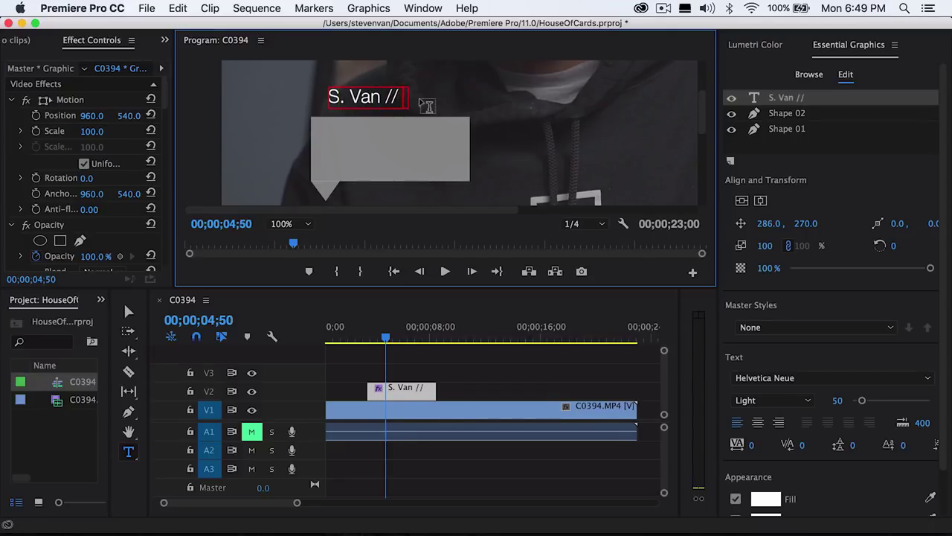
type("5:")
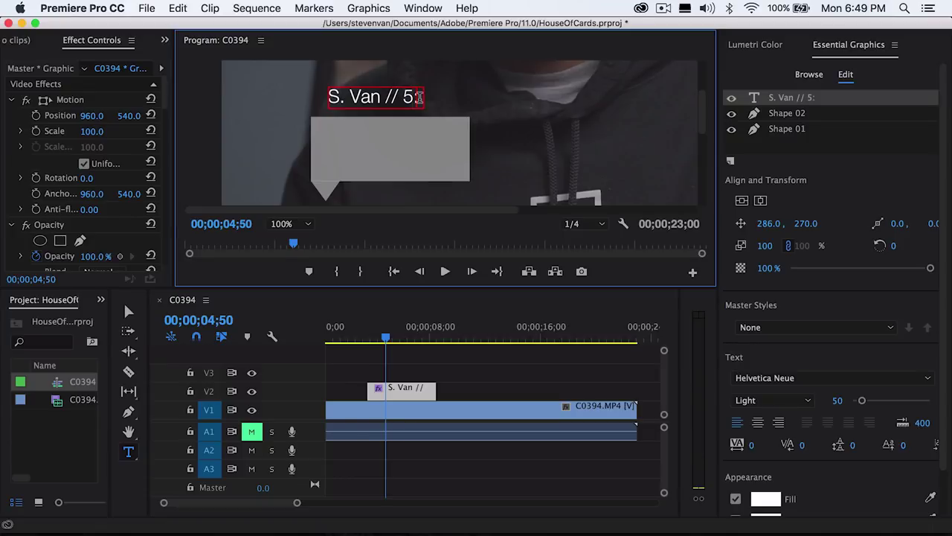
type("57PM")
left_click_drag(439, 98, 467, 98)
type("pm")
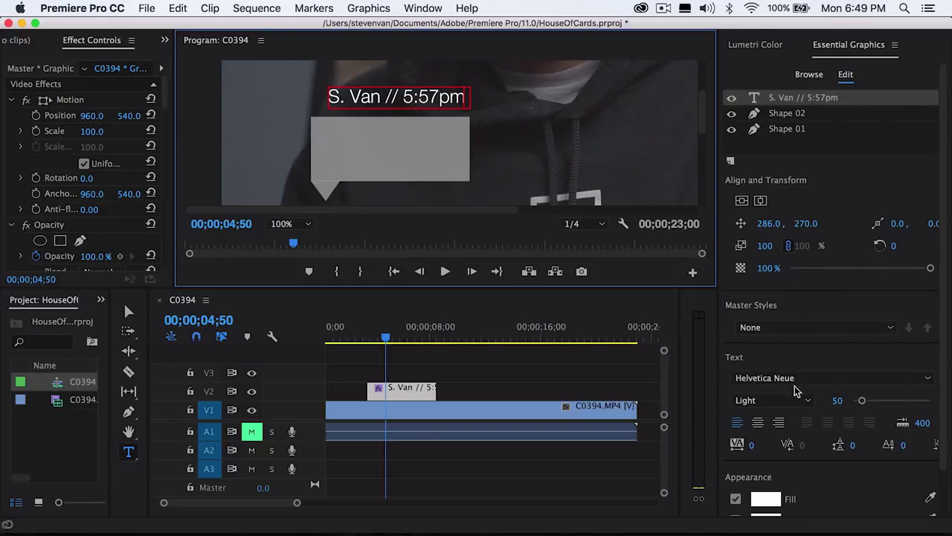
Set the header text to size 31 and place it at 243, 297, flush with the rectangle's upper-left corner.
left_click_drag(858, 402, 856, 401)
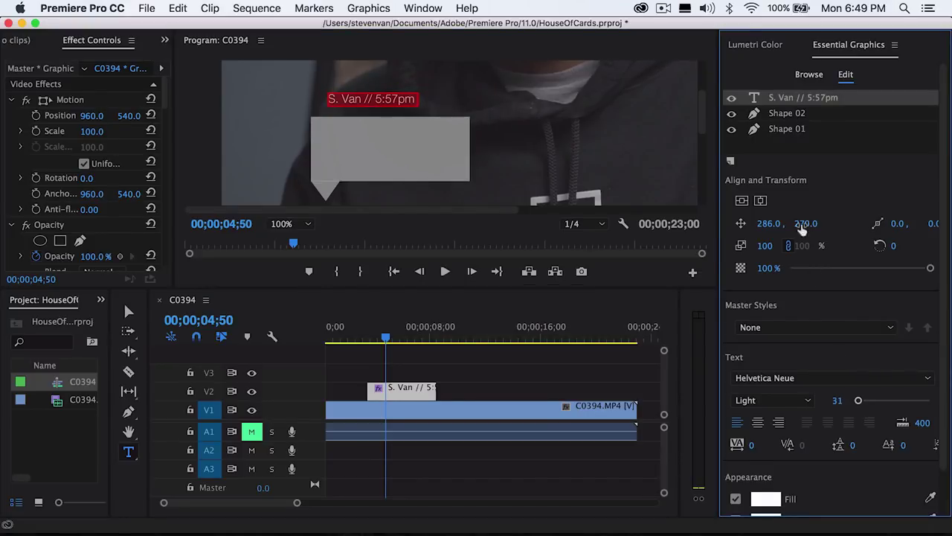
left_click_drag(805, 224, 736, 223)
left_click_drag(806, 223, 816, 223)
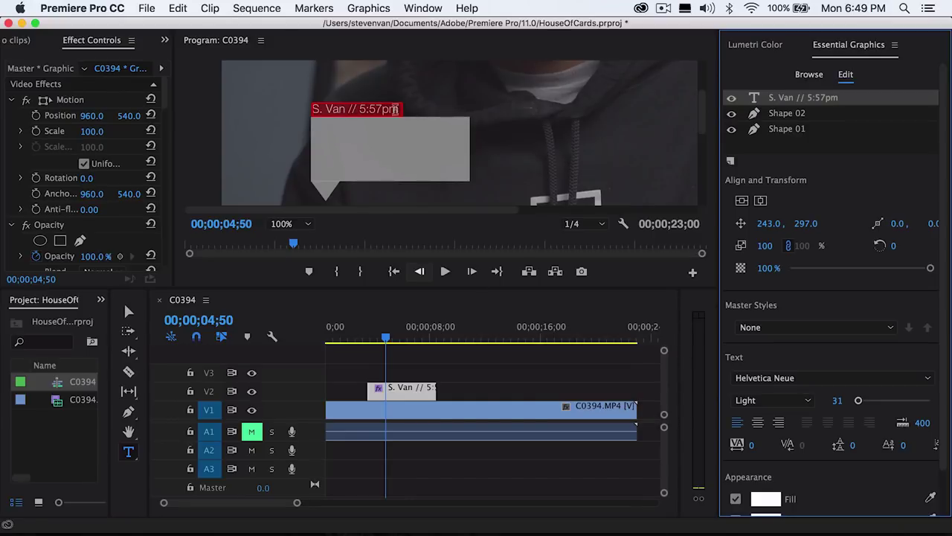
Add the message "Hey! Subscribe to my YouTube channel :)" inside the rectangle in Bold, size 39, positioned at 257, 355.
left_click(354, 140)
type("Hey! Subscribe to my YouTube channel :)")
key("super+a")
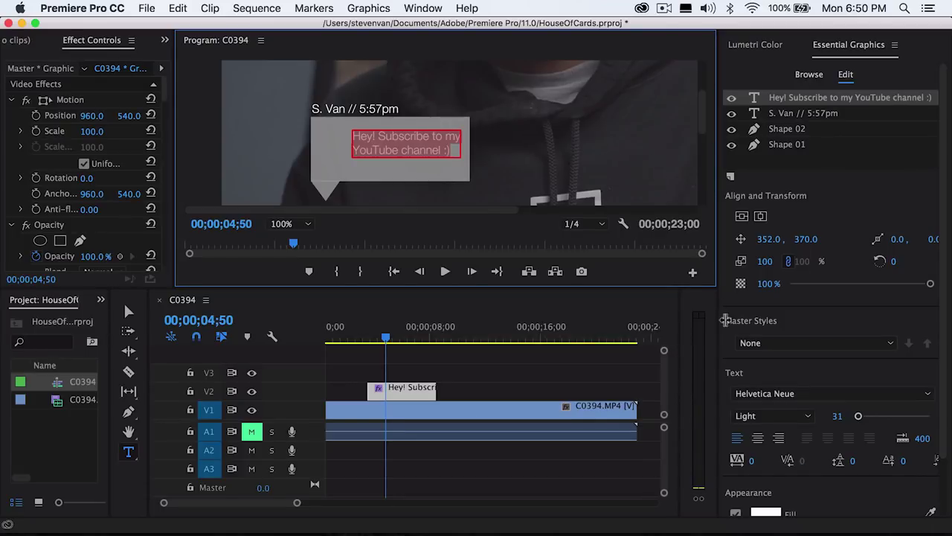
left_click(774, 416)
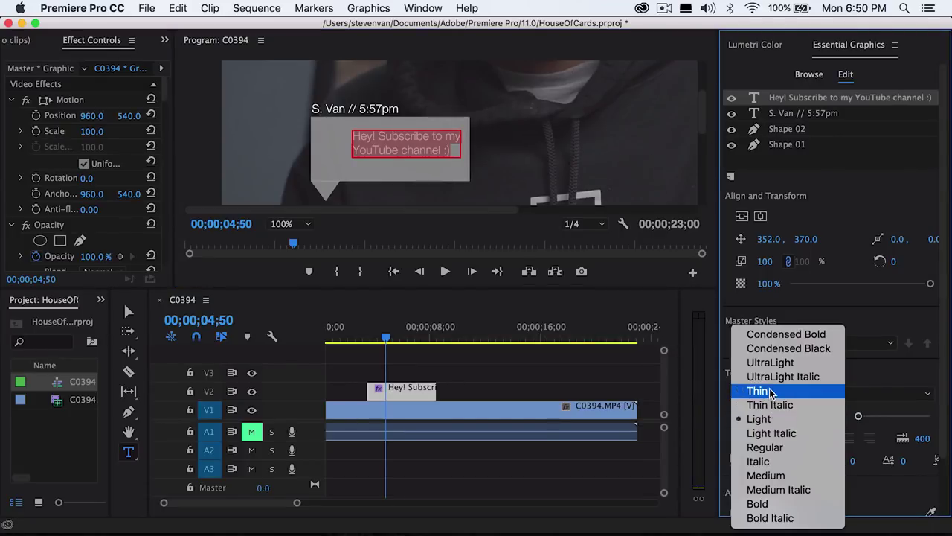
left_click(759, 504)
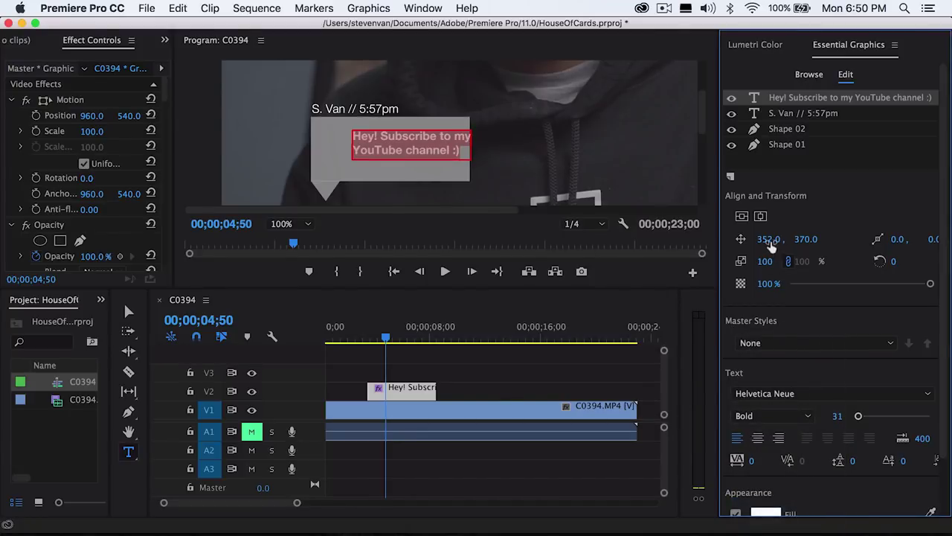
left_click_drag(775, 240, 727, 240)
left_click_drag(858, 417, 862, 417)
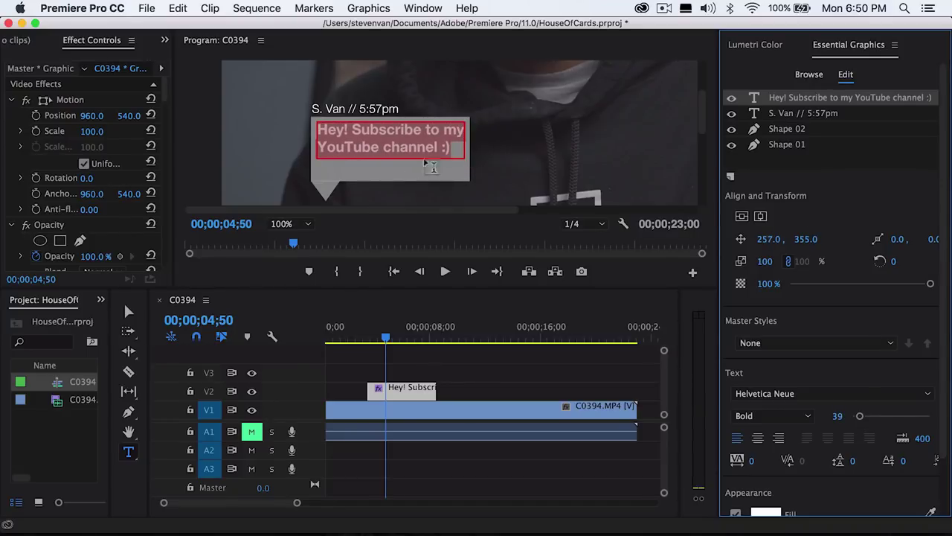
Shorten the rectangle Shape 01 from below to fit the two-line message and widen it slightly on its right side.
left_click(821, 145)
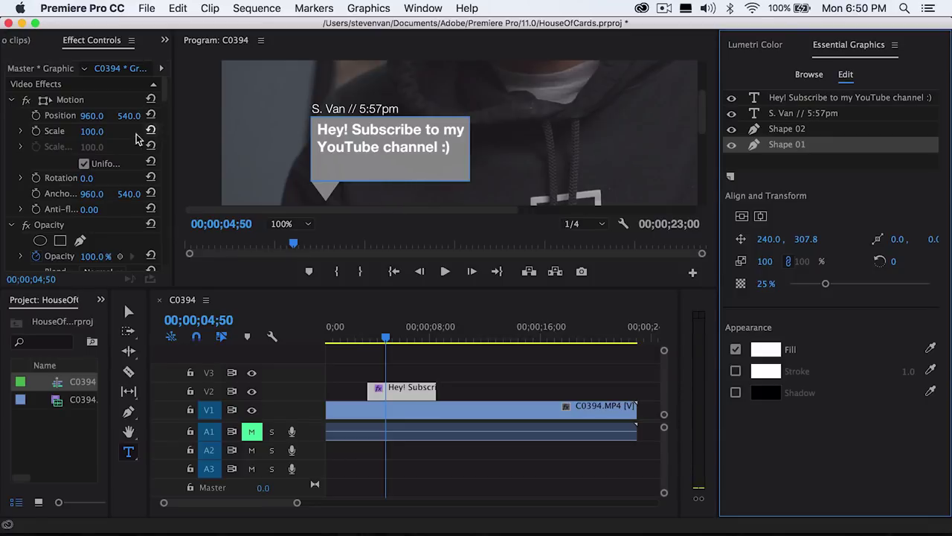
key("v")
left_click_drag(391, 181, 389, 165)
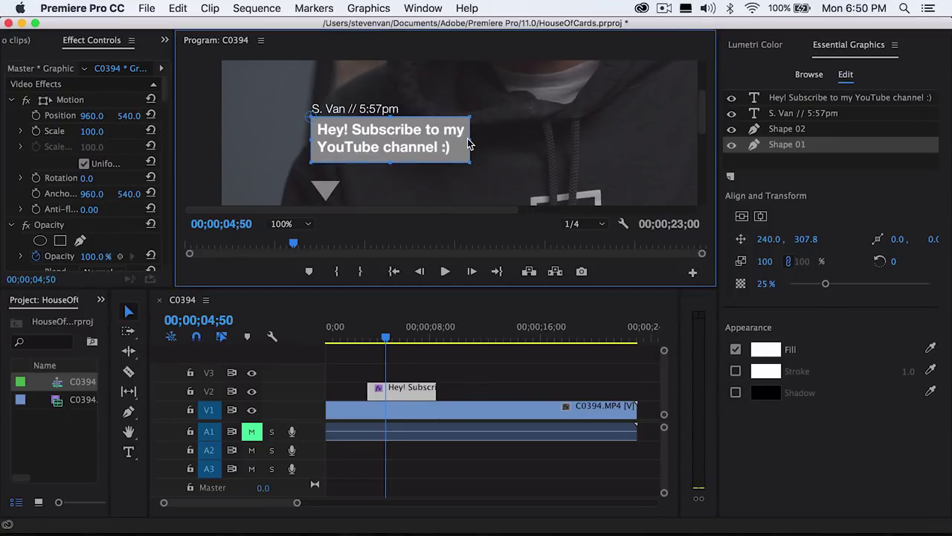
mouse_move(472, 141)
left_mouse_down()
mouse_move(487, 141)
mouse_move(478, 141)
left_mouse_up()
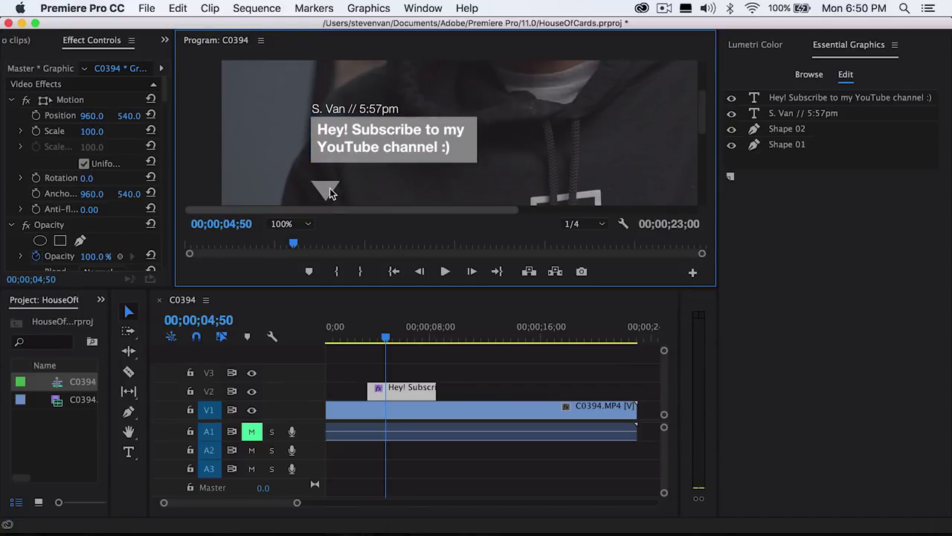
Move the small triangle up so it touches the rectangle's lower edge, and deselect it.
left_click(331, 191)
left_click_drag(332, 191, 330, 173)
left_click(394, 170)
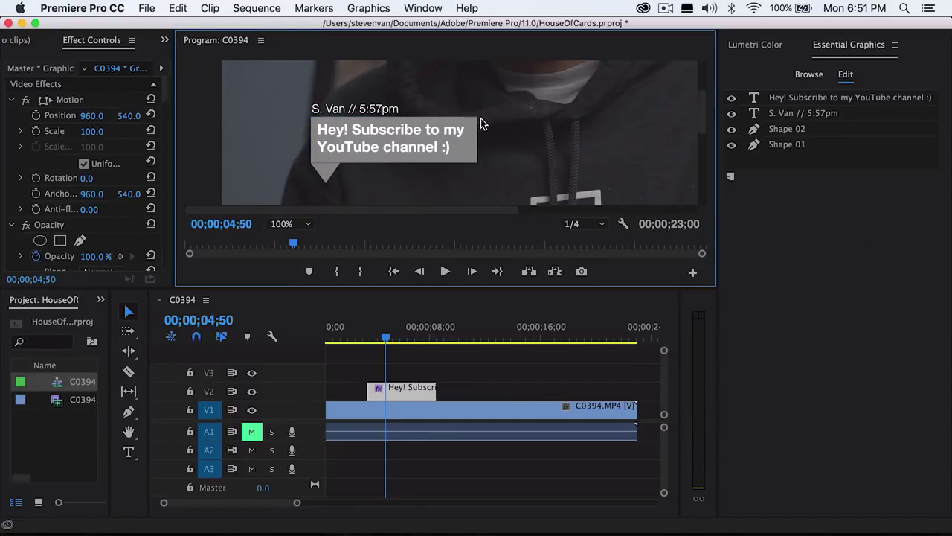
Fit the whole frame in the preview and widen Effect Controls to show the graphic clip's keyframe area.
scroll(671, 149, "up", 1)
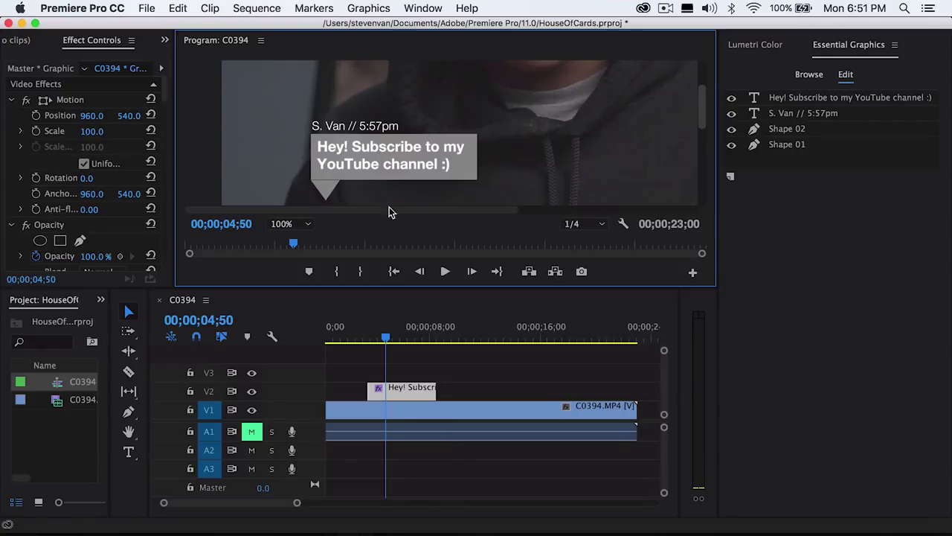
left_click(421, 394)
left_click(285, 217)
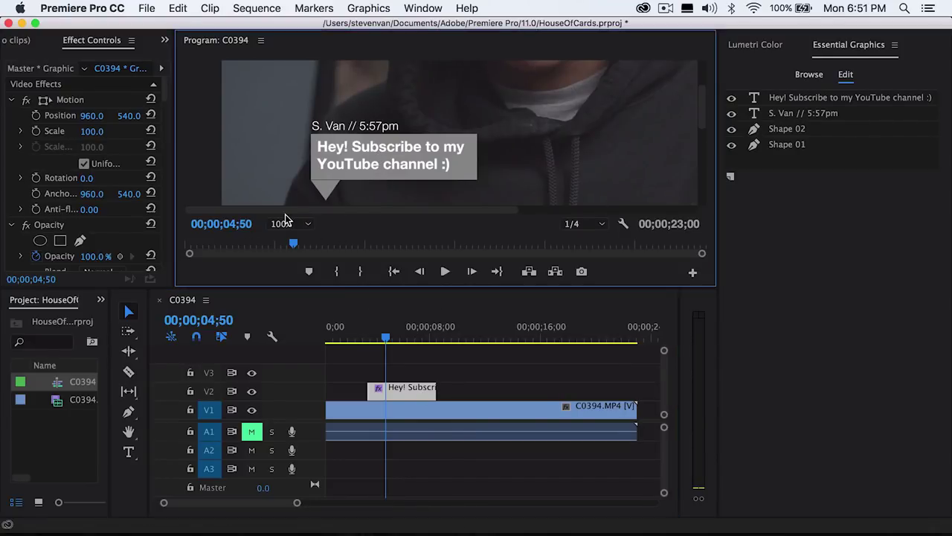
left_click(285, 222)
left_click(284, 236)
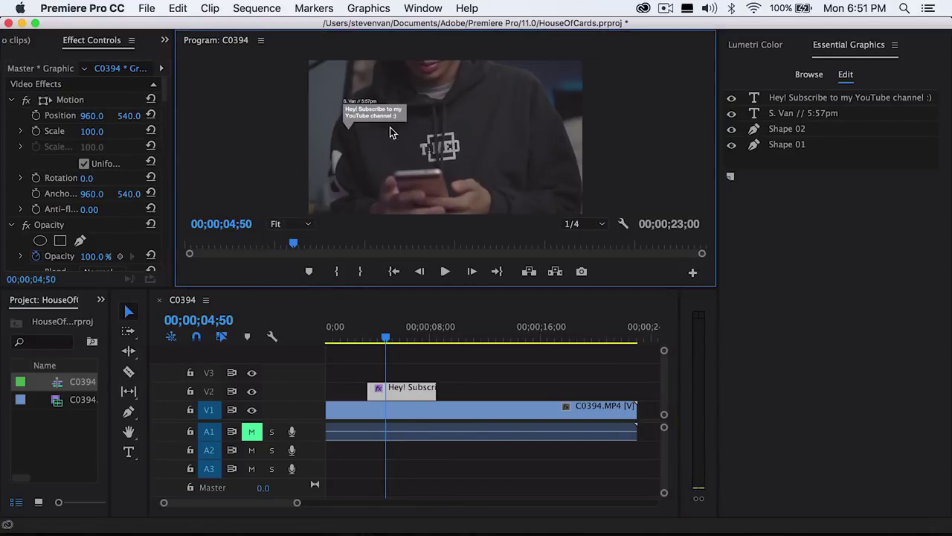
left_click(389, 394)
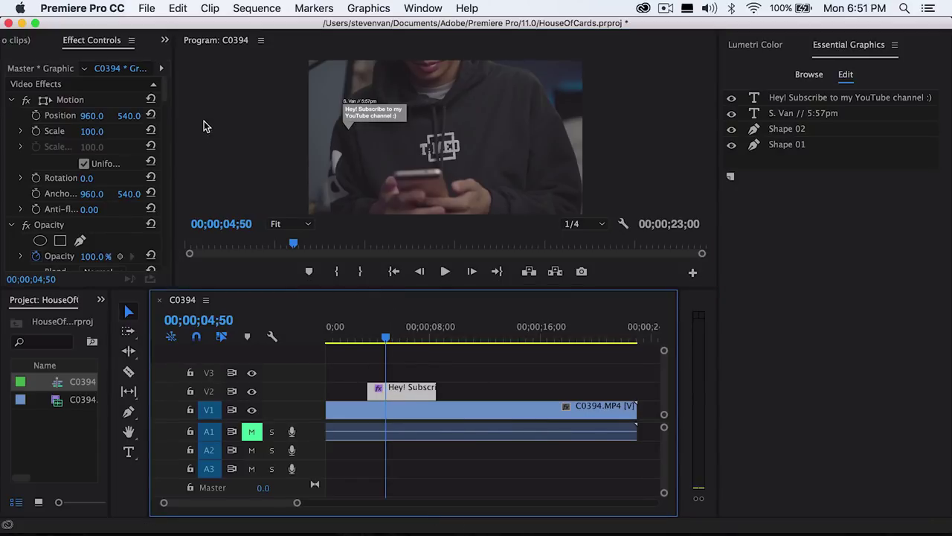
left_click_drag(180, 103, 354, 112)
Animate the graphic's Scale with keyframes from 0 at the clip's start to 100 at 00;00;04;10.
left_click(215, 64)
left_click(110, 131)
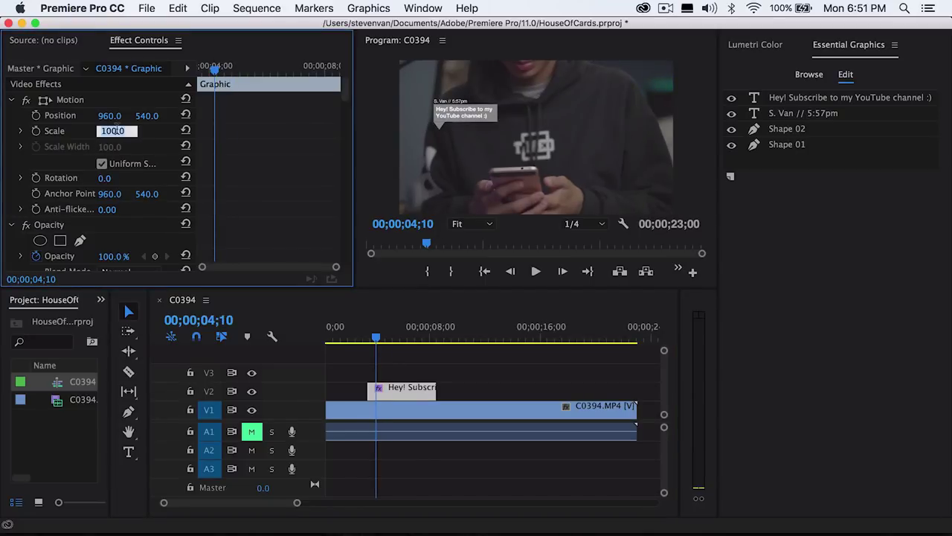
type("0")
key("Return")
left_click(35, 131)
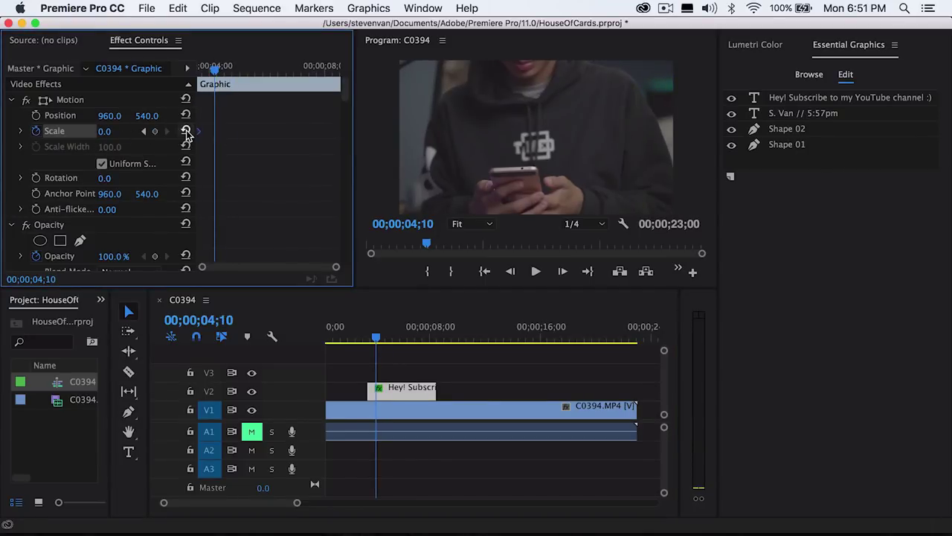
left_click(186, 132)
Animate the graphic's Opacity from 0% at the clip's start to 100%, aligning the end keyframe with the second Scale keyframe.
mouse_move(217, 75)
left_mouse_down()
mouse_move(199, 65)
mouse_move(218, 67)
mouse_move(209, 72)
left_mouse_up()
scroll(238, 154, "down", 5)
left_click(114, 122)
type("0")
key("Return")
left_click_drag(209, 72, 212, 74)
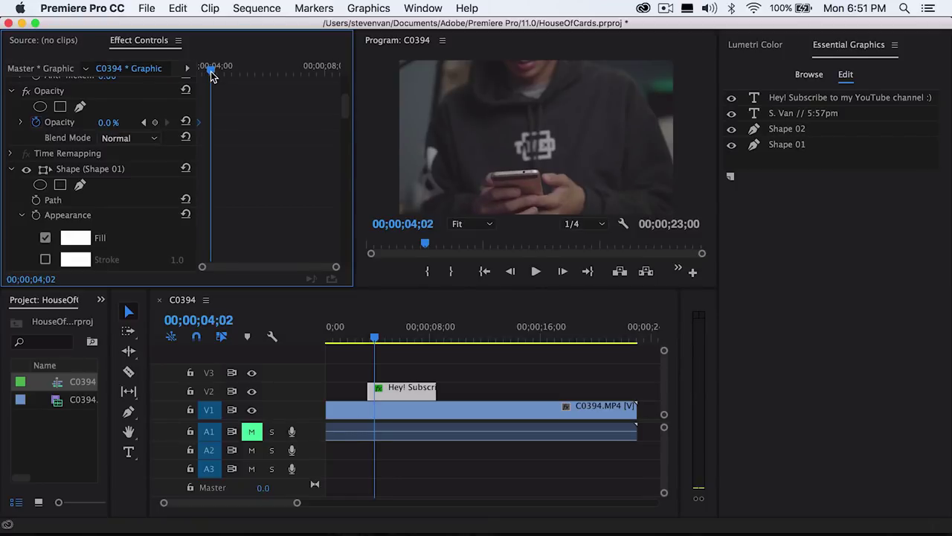
left_click_drag(117, 121, 186, 123)
scroll(235, 166, "up", 5)
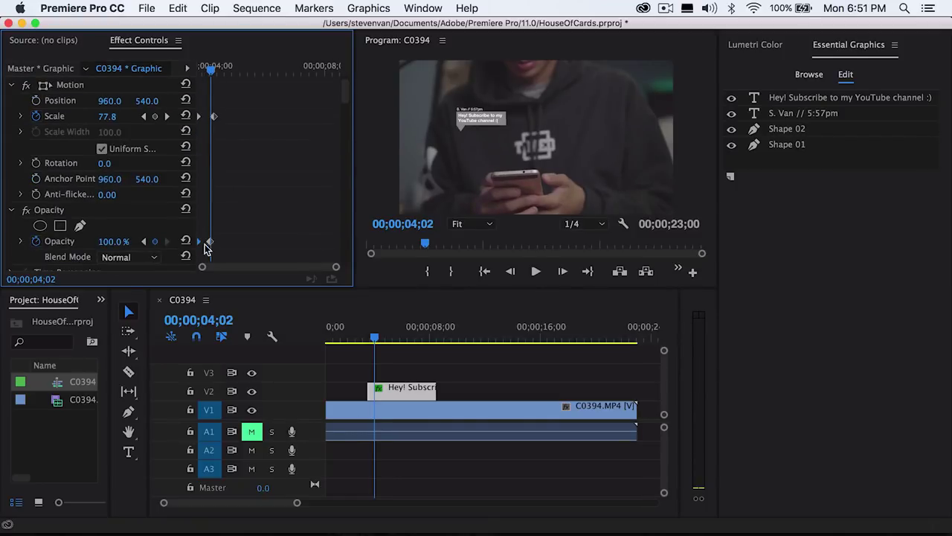
left_click_drag(212, 245, 214, 245)
Set all Scale and Opacity keyframes of the graphic to Auto Bezier interpolation.
left_click_drag(236, 251, 186, 111)
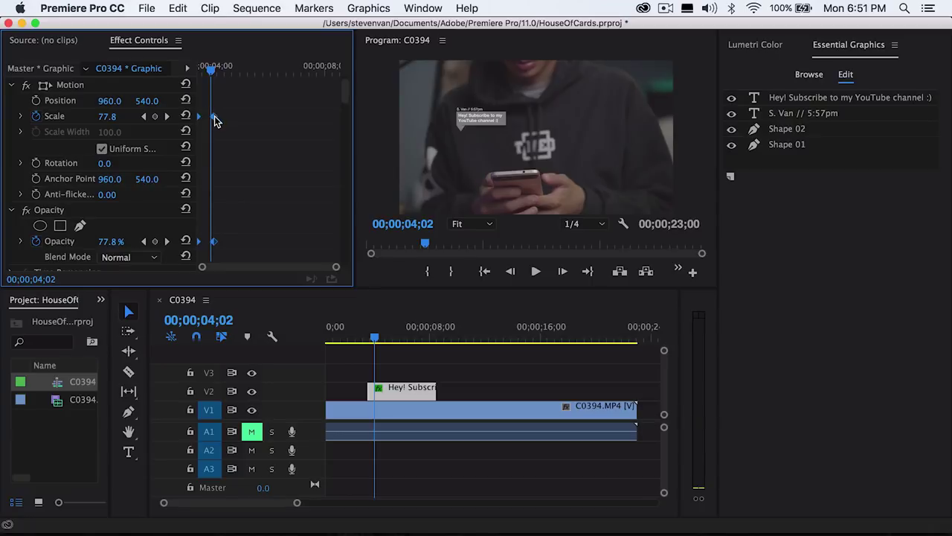
right_click(214, 118)
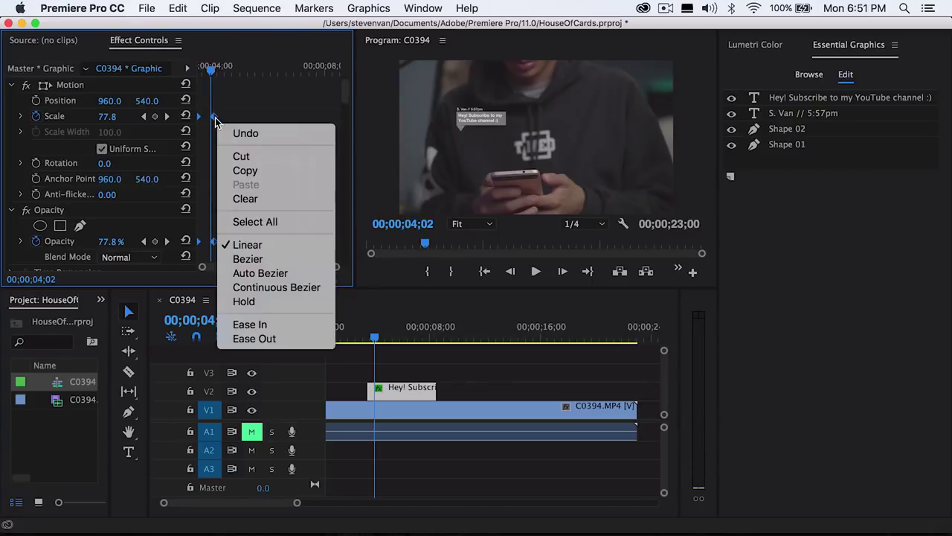
left_click(261, 274)
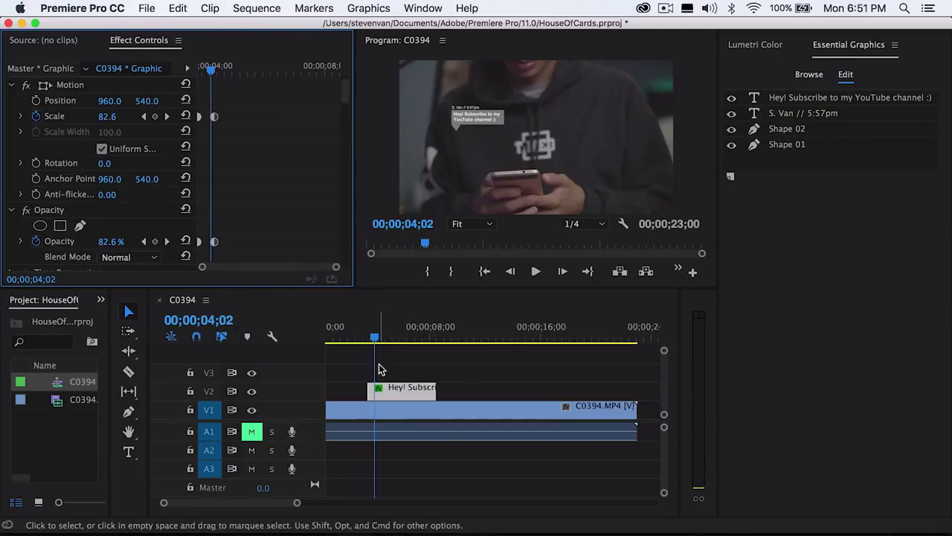
Move the playhead to 00;00;05;33 and enlarge the program preview in both width and height.
left_click_drag(370, 339, 395, 338)
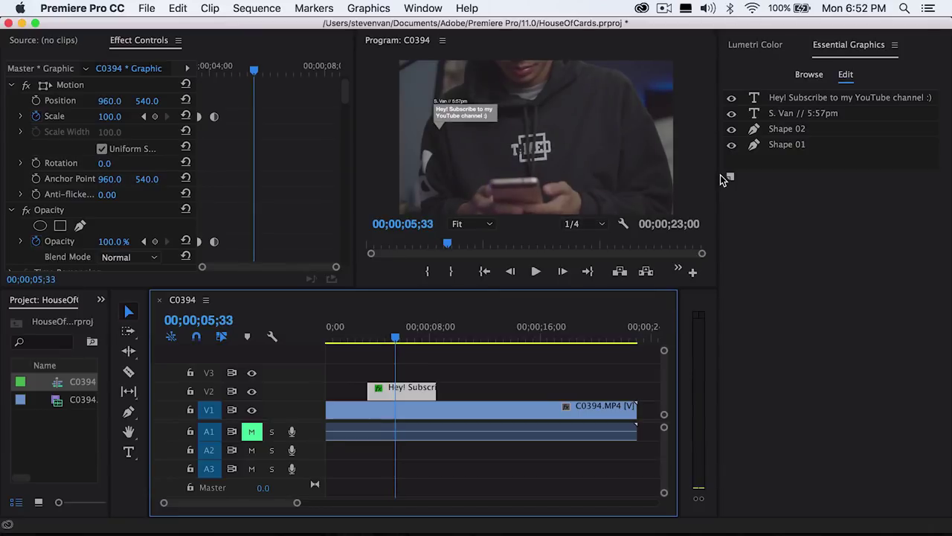
left_click_drag(719, 178, 825, 178)
left_click_drag(669, 289, 667, 342)
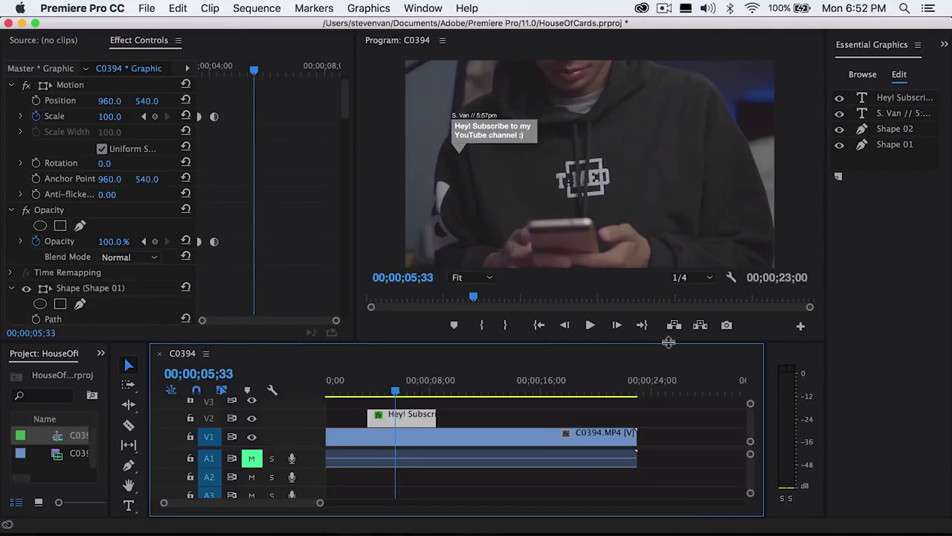
Play the sequence from its beginning and shift the message clip on V2 to start at about 8 seconds.
left_click_drag(357, 389, 447, 419)
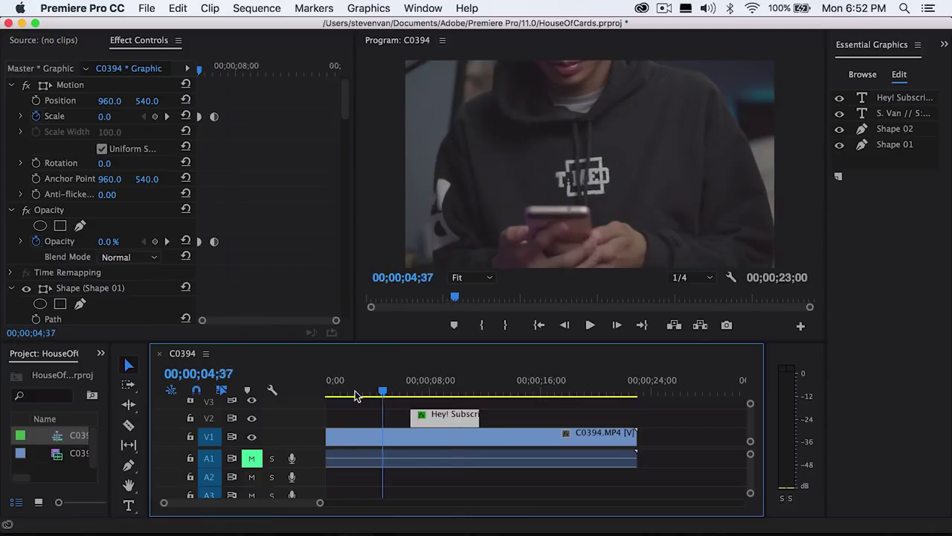
key("Home")
left_click_drag(330, 391, 314, 404)
key("space")
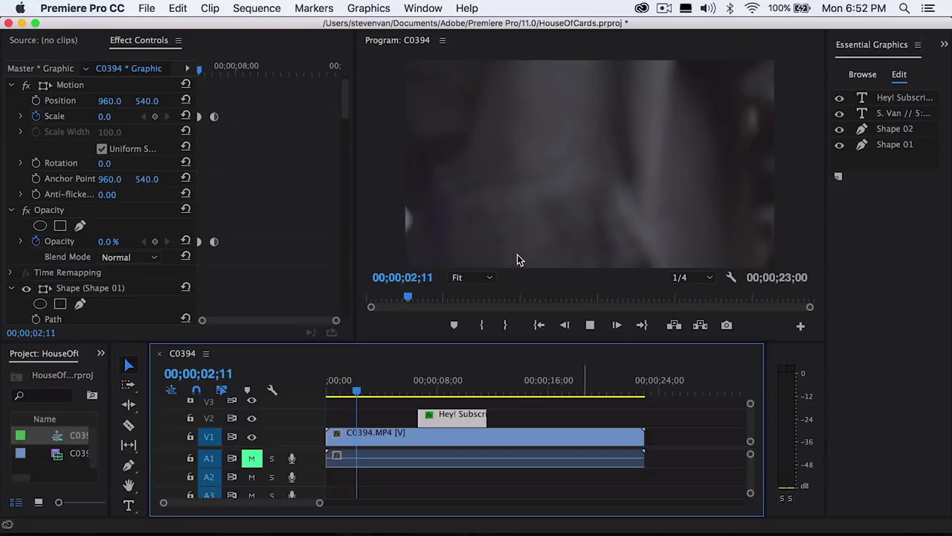
left_click(436, 384)
left_click_drag(445, 429, 462, 430)
left_click(429, 390)
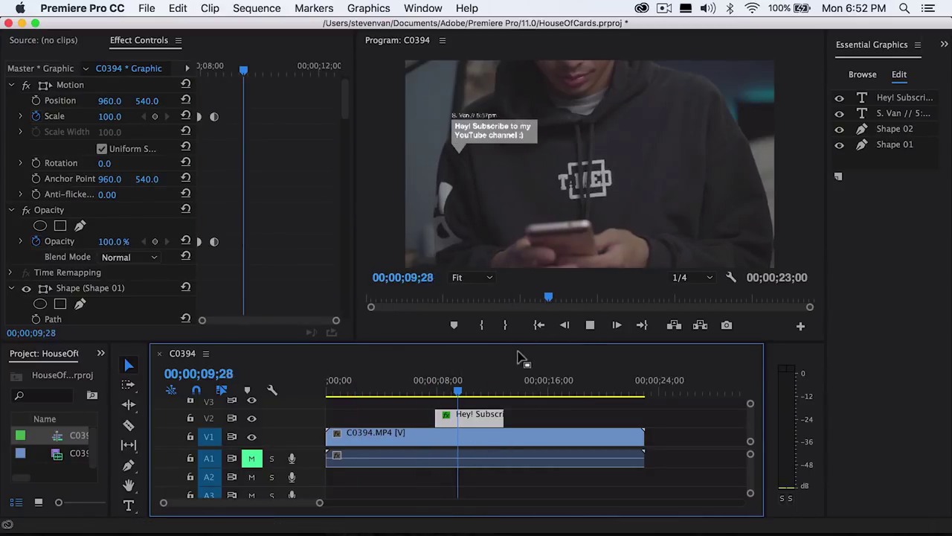
Play past the message, trim the message clip's end to 00;00;11;18, and make the timeline area taller.
key("space")
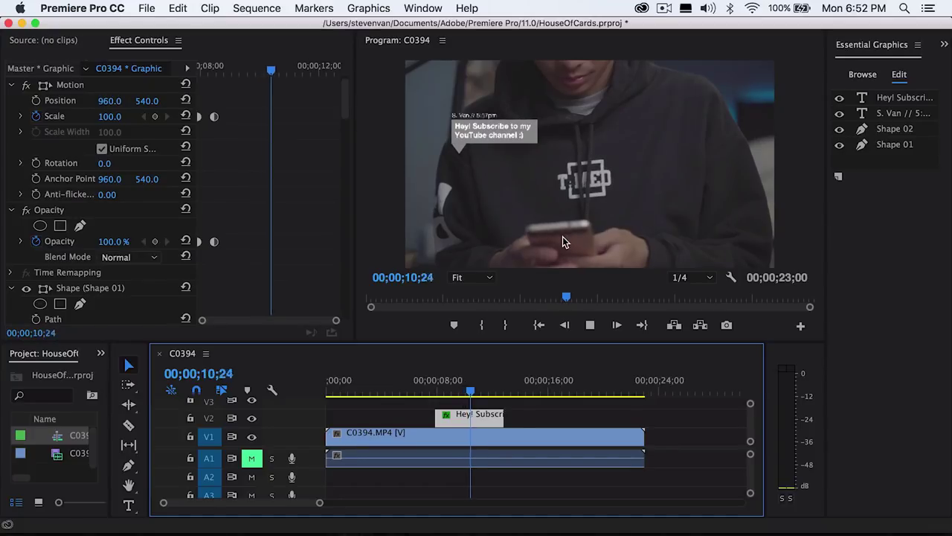
key("space")
left_click_drag(480, 383, 484, 419)
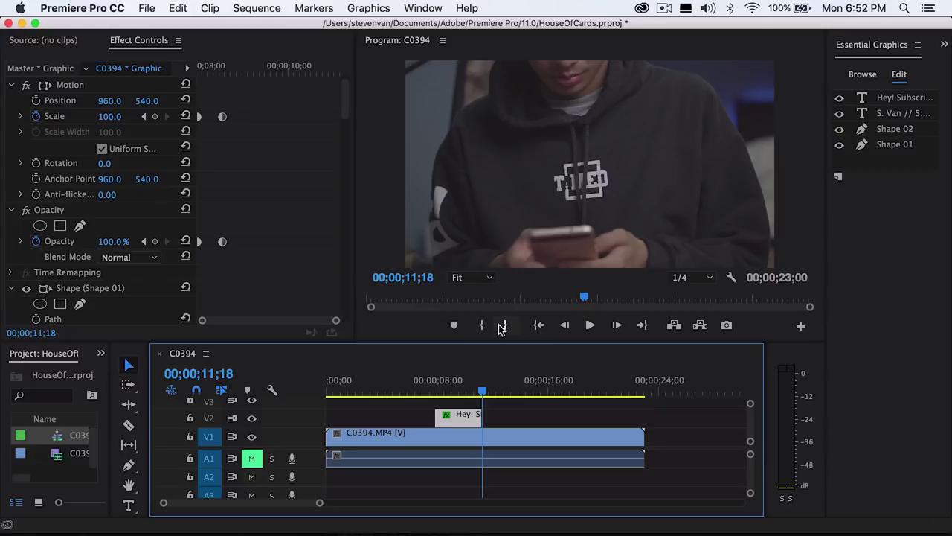
left_click_drag(430, 345, 430, 303)
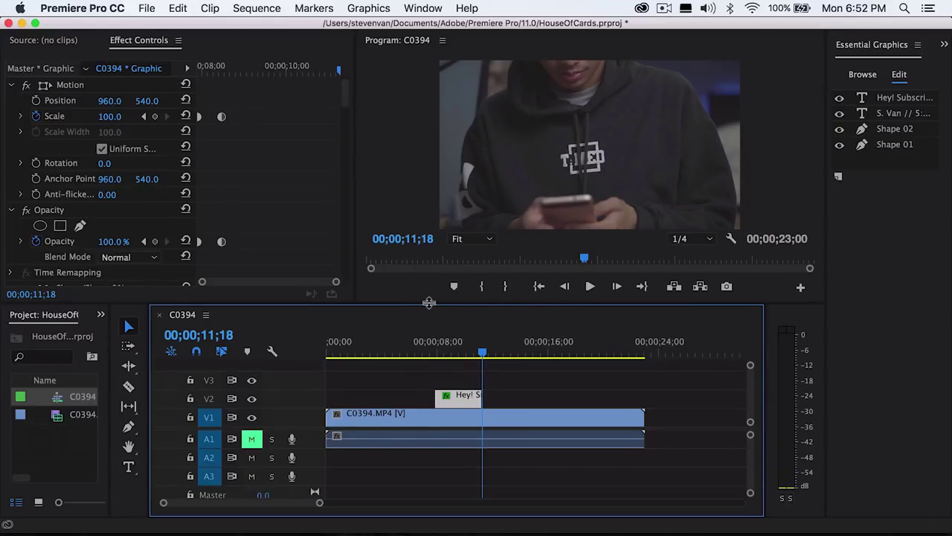
Duplicate the message clip from V2 onto V3 starting at about 9.5 seconds, and extend the V2 message to the copy's end.
mouse_move(436, 343)
left_mouse_down()
mouse_move(461, 342)
mouse_move(436, 346)
mouse_move(452, 347)
left_mouse_up()
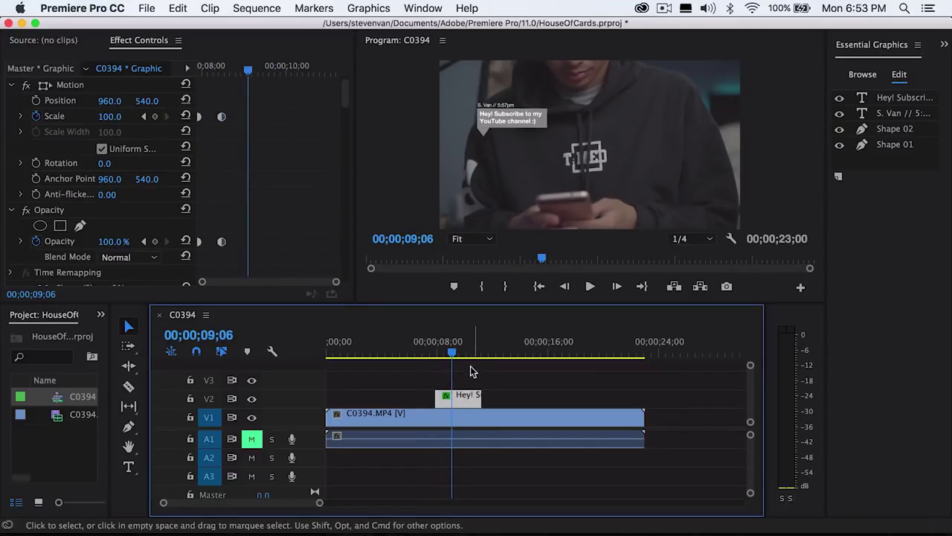
left_click_drag(464, 397, 463, 381)
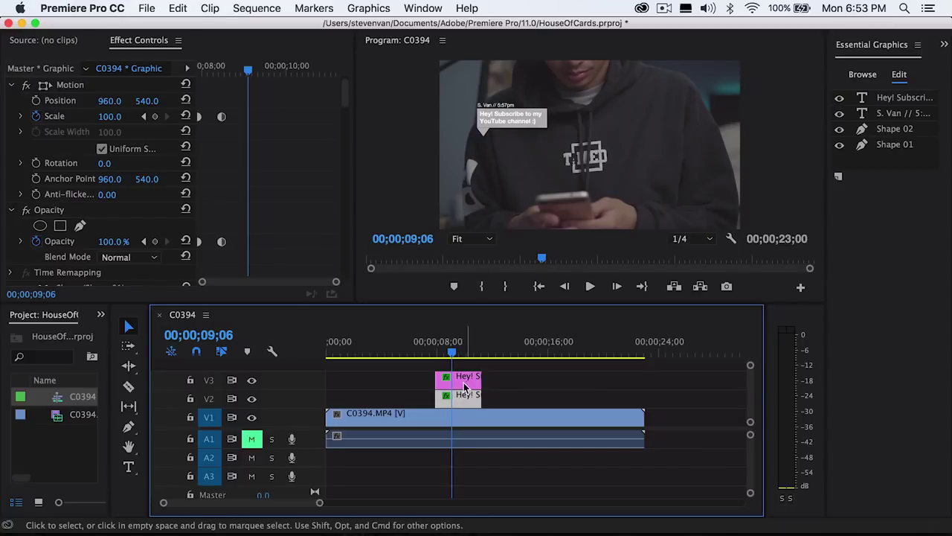
left_click_drag(462, 383, 589, 396)
key("=")
key("=")
key("=")
key("=")
At 00;00;10;09, reposition the copied bubble to 1973, 781 so it sits on the right side of the frame.
left_click(416, 350)
left_click_drag(416, 350, 482, 347)
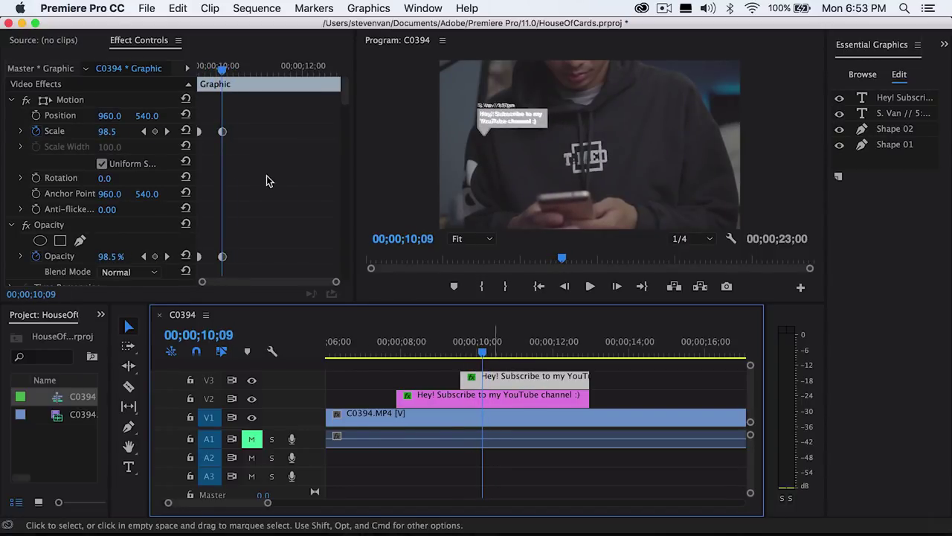
left_click_drag(142, 117, 593, 117)
left_click(559, 387)
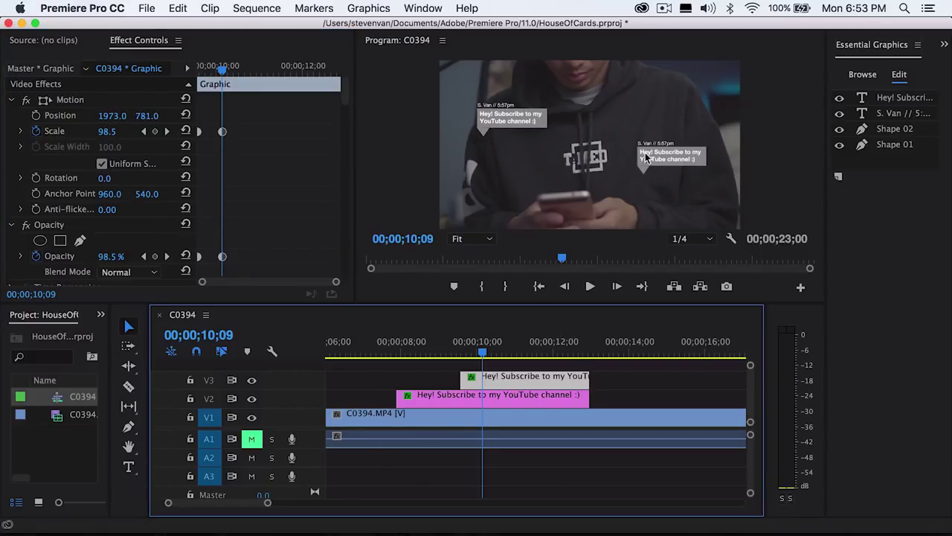
View the frame at 100% and move the copied bubble's tail, Shape 02, horizontally to about X 612 under its right end.
left_click(476, 238)
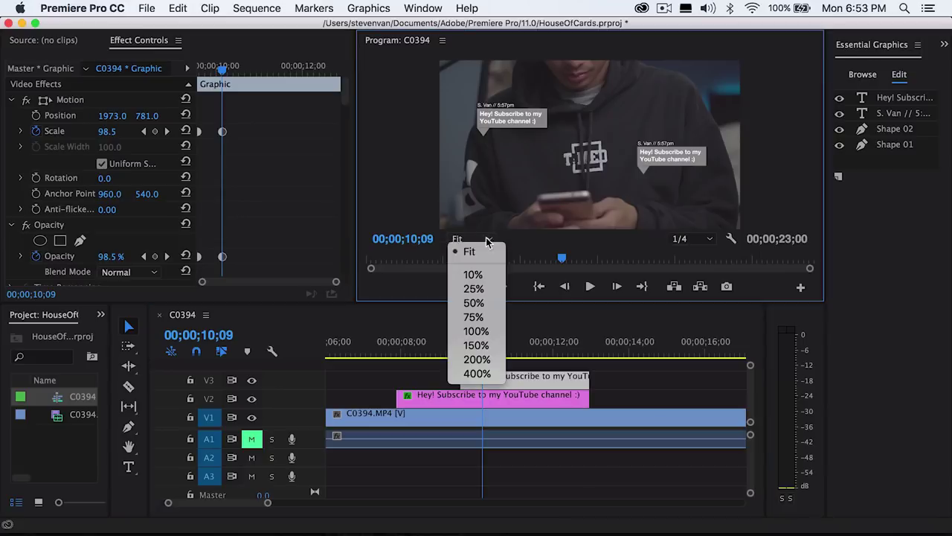
key("super+equal")
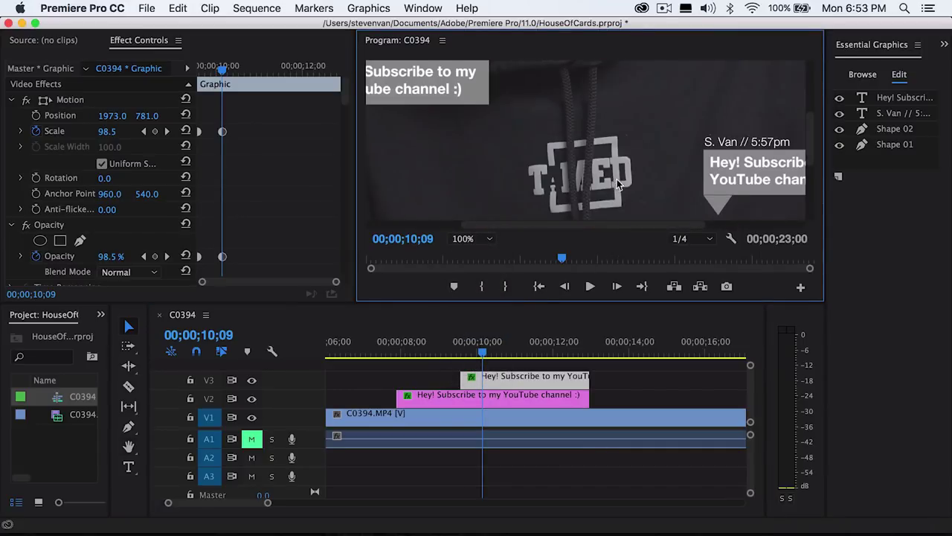
key("h")
left_click_drag(639, 158, 514, 153)
left_click_drag(573, 132, 514, 132)
left_click(839, 130)
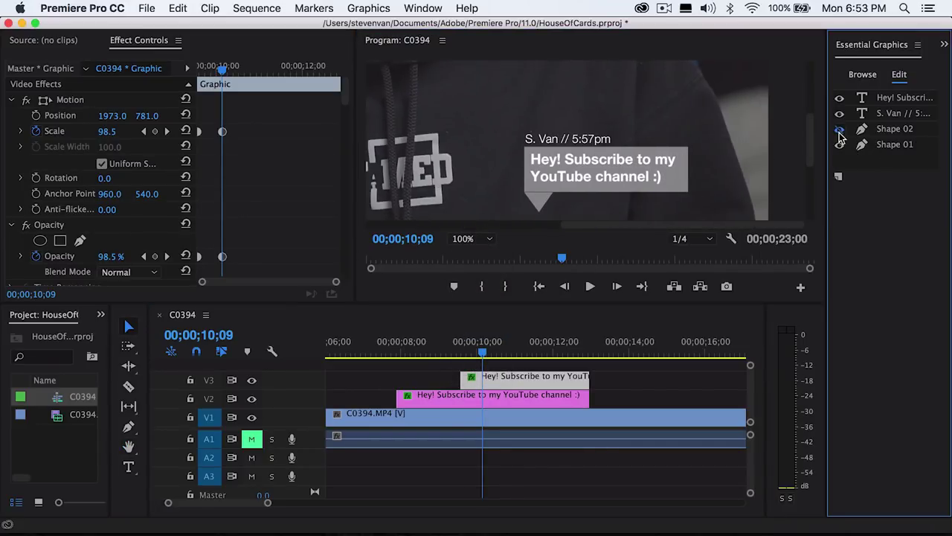
left_click(921, 133)
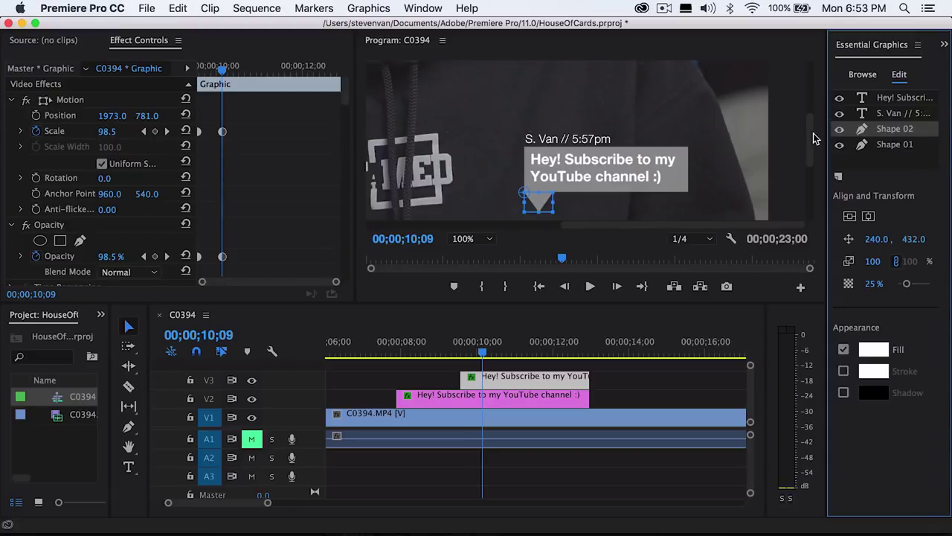
left_click_drag(824, 147, 695, 146)
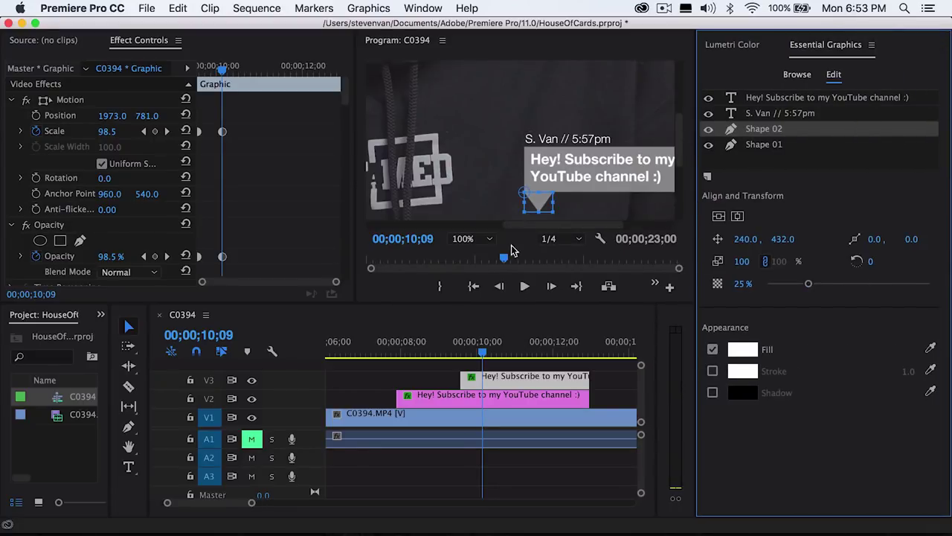
left_click_drag(543, 223, 600, 228)
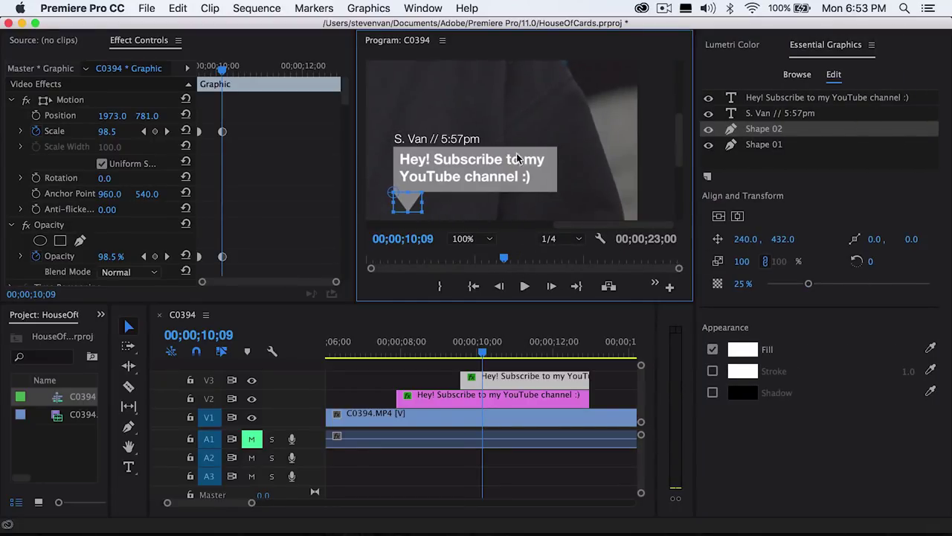
left_click_drag(776, 241, 776, 240)
key("super+z")
key("super+z")
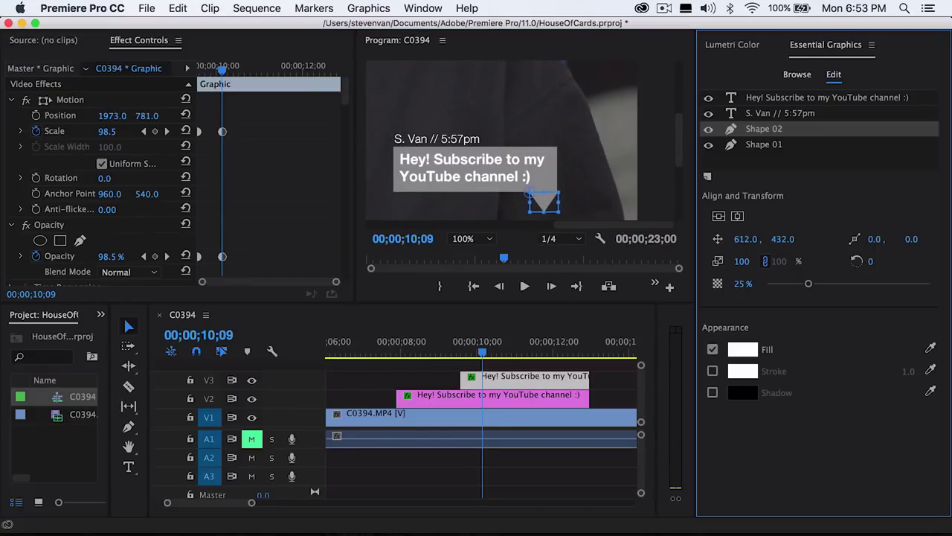
Move the second bubble's header to 451, 297 at its right edge and change it to a new sender name and 5:59pm.
left_click(760, 116)
left_click(128, 467)
left_click(540, 140)
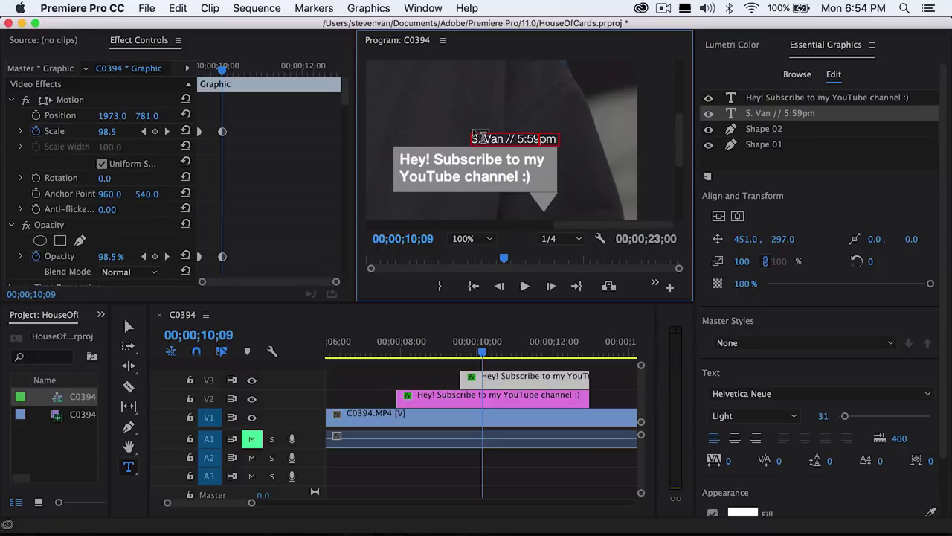
type("J")
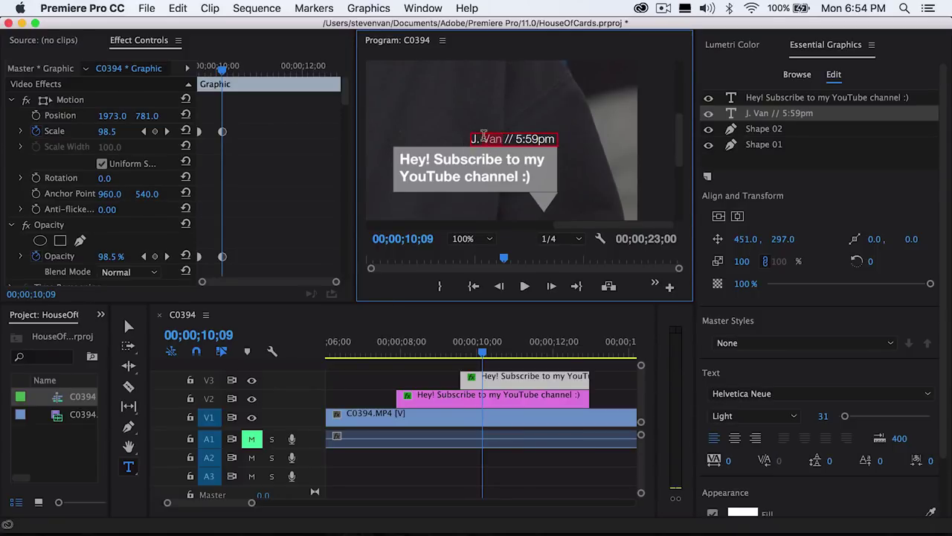
left_click(482, 456)
Shift the second message clip on V3 to start at 00;00;12;45 and extend the V2 message to end with it.
left_click_drag(481, 348, 521, 350)
left_click(466, 239)
left_click(466, 251)
scroll(434, 410, "right", 1)
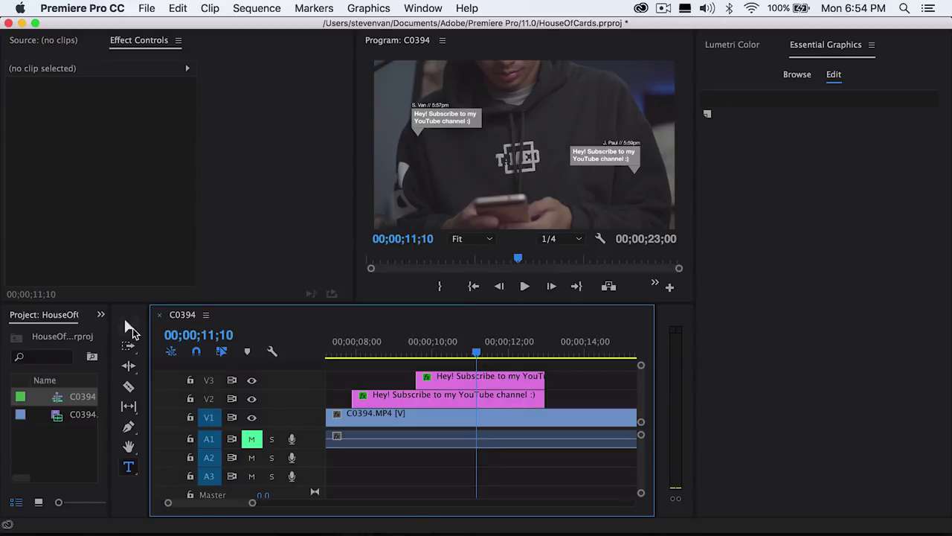
left_click(128, 326)
scroll(445, 397, "down", 2)
left_click_drag(428, 378, 512, 376)
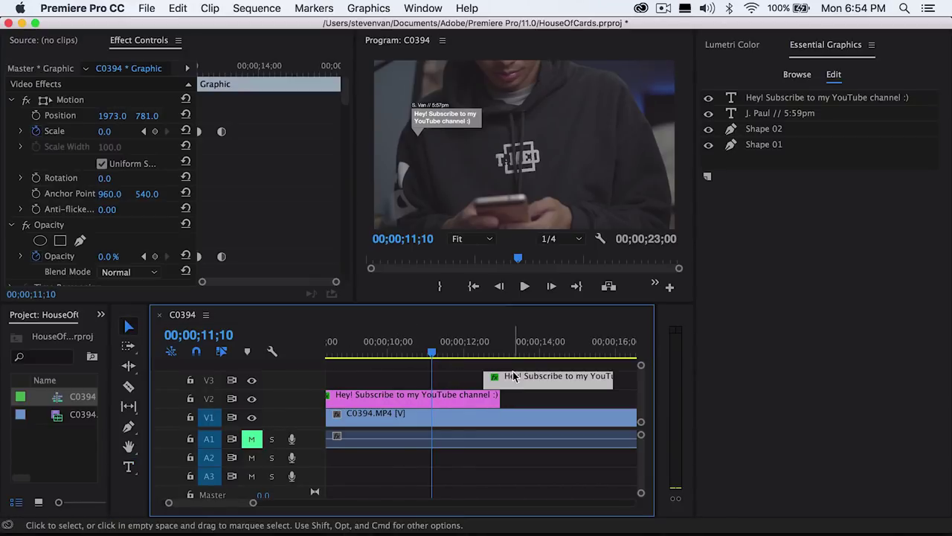
left_click(492, 342)
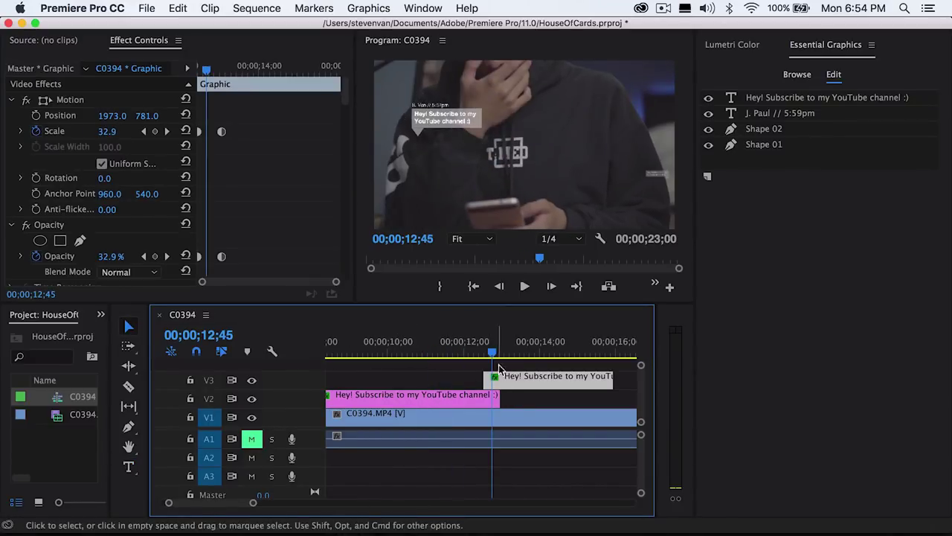
scroll(526, 408, "down", 2)
left_click_drag(460, 386, 576, 394)
left_click(465, 377)
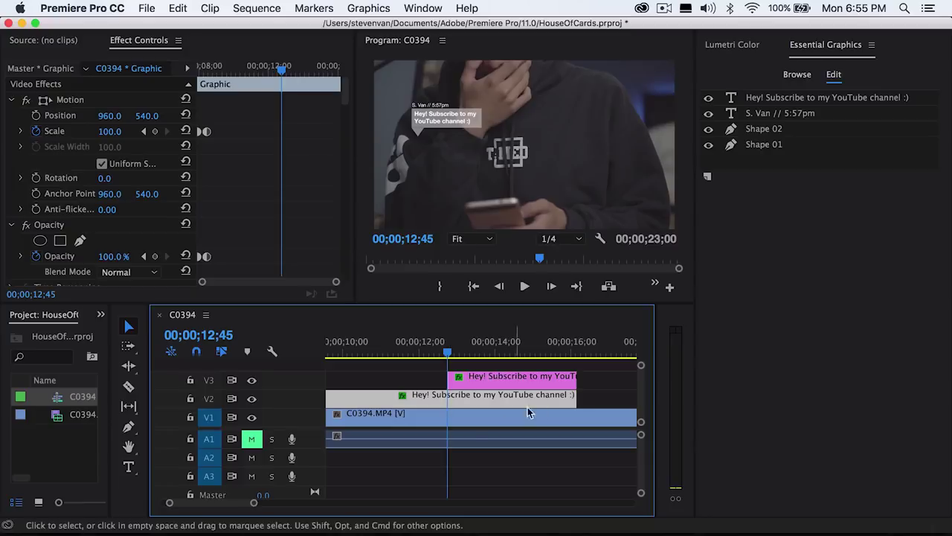
At 00;00;14;26, replace the second bubble's message text with "HOW ABOUT NO!!!!!".
left_click_drag(405, 344, 512, 353)
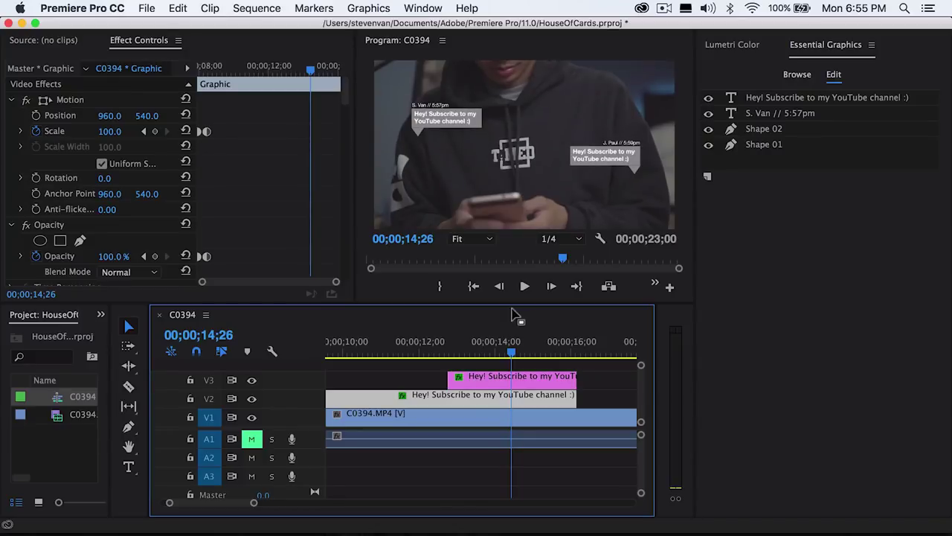
left_click(455, 239)
left_click(477, 338)
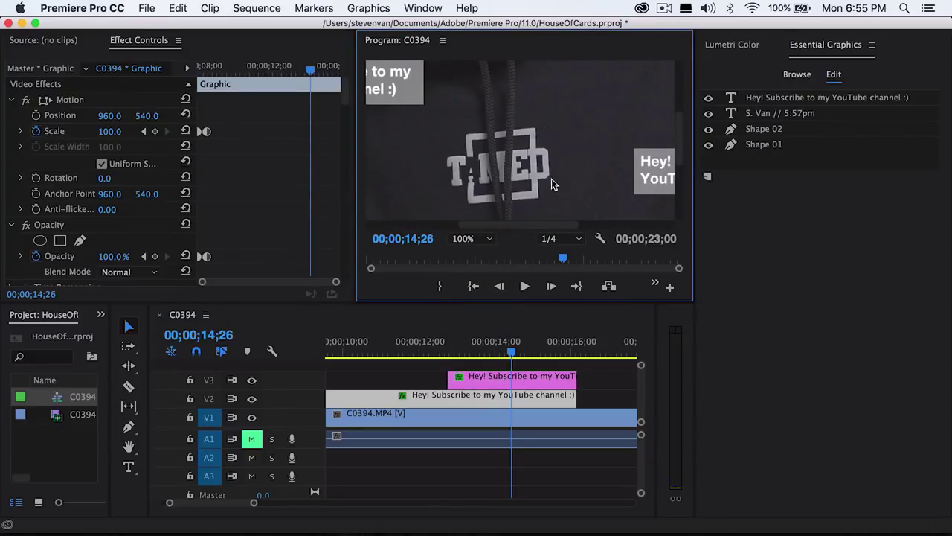
key("h")
left_click_drag(551, 179, 274, 276)
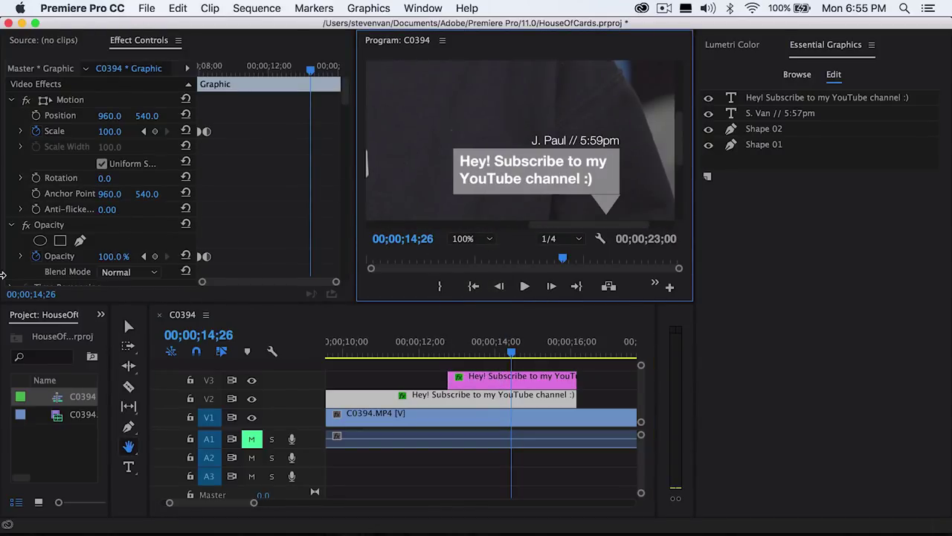
key("t")
left_click(543, 171)
key("super+a")
type("HO")
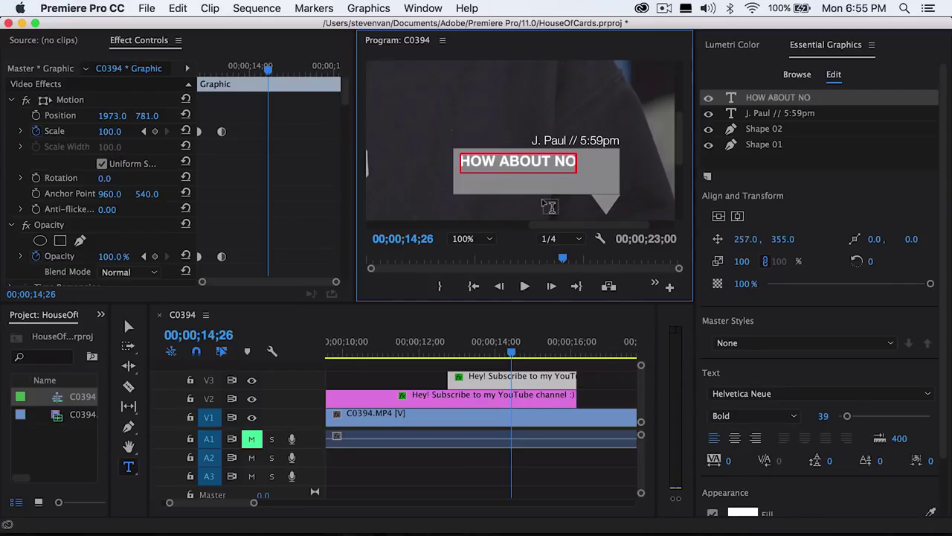
Shorten the second bubble's rectangle, Shape 01, from its lower edge to fit a single line of text.
left_click(762, 131)
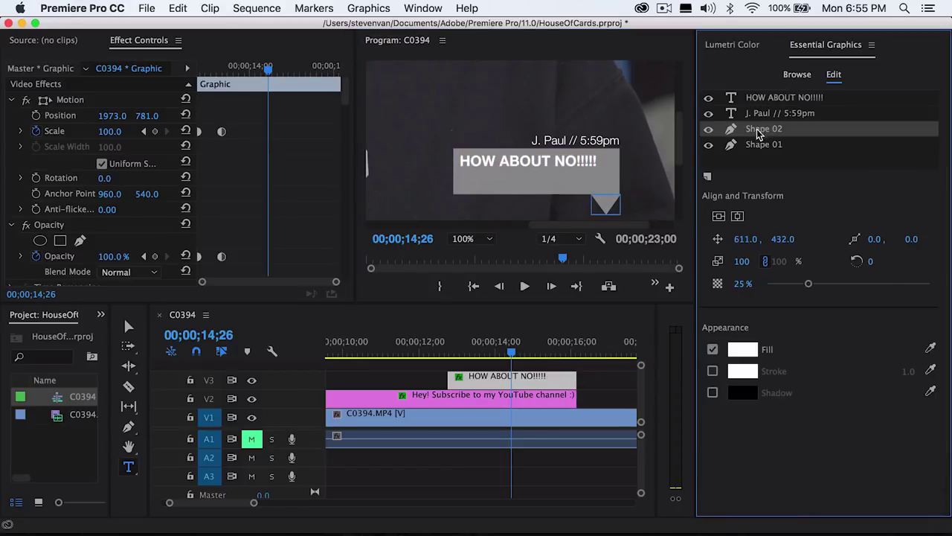
left_click(708, 145)
left_click(708, 145)
left_click(762, 148)
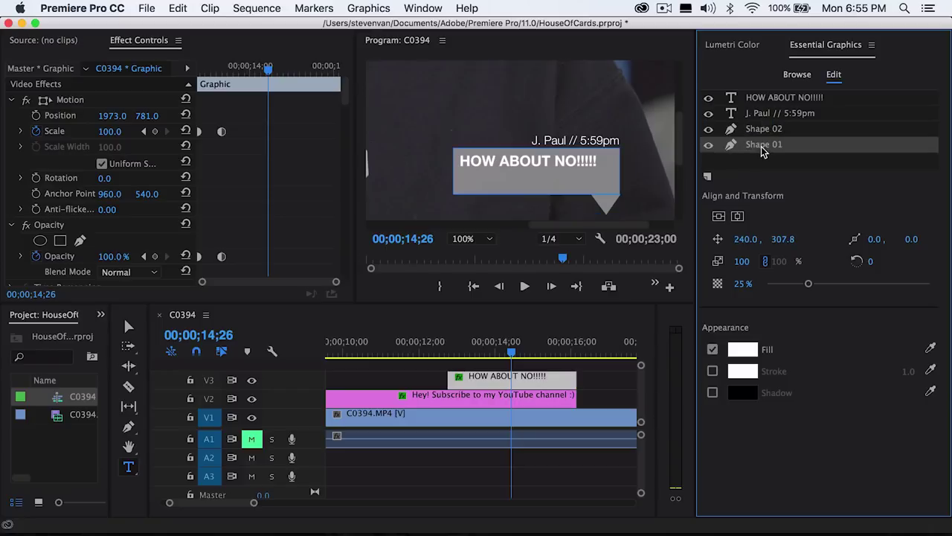
left_click(128, 326)
left_click_drag(537, 194, 541, 179)
Raise the tail, Shape 02, to the rectangle's lower edge and shift the message text slightly right to centre it.
left_click(596, 197)
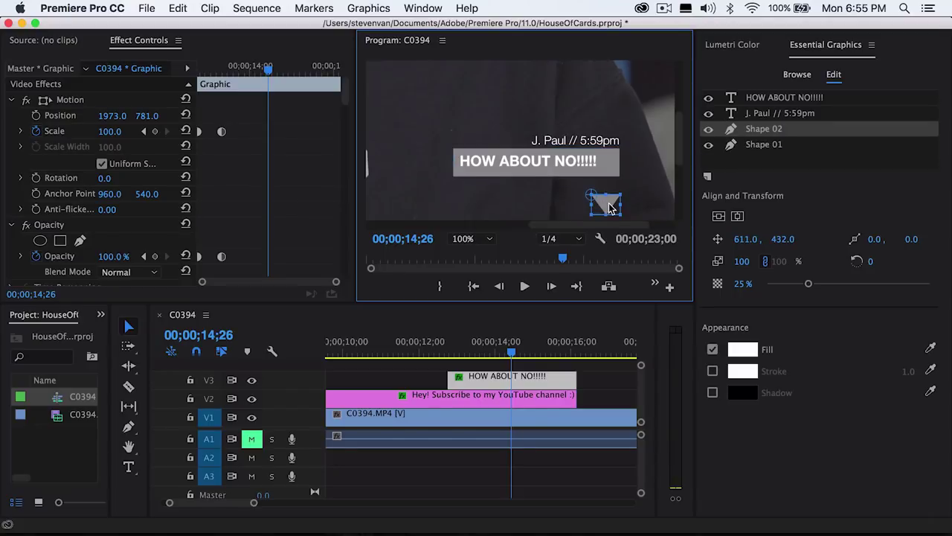
left_click_drag(608, 197, 608, 189)
left_click(574, 163)
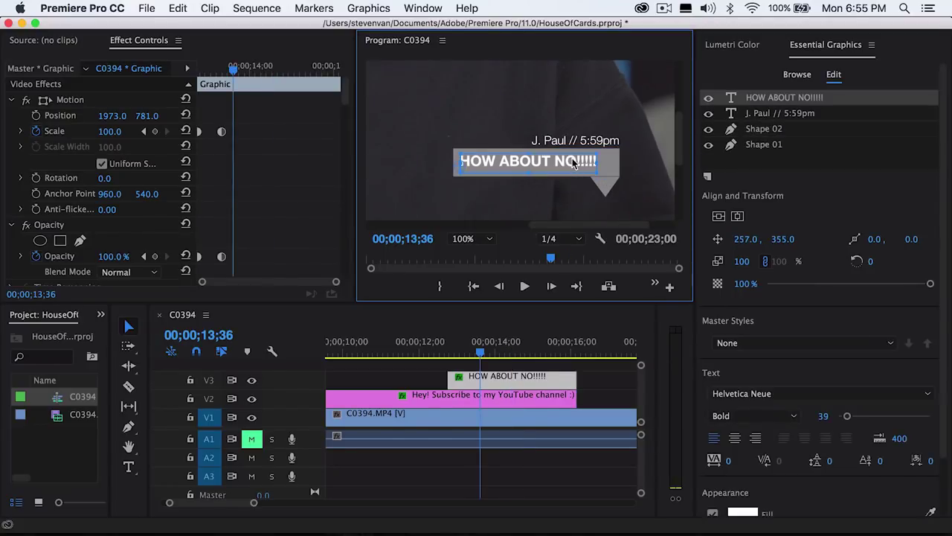
left_click_drag(754, 238, 769, 238)
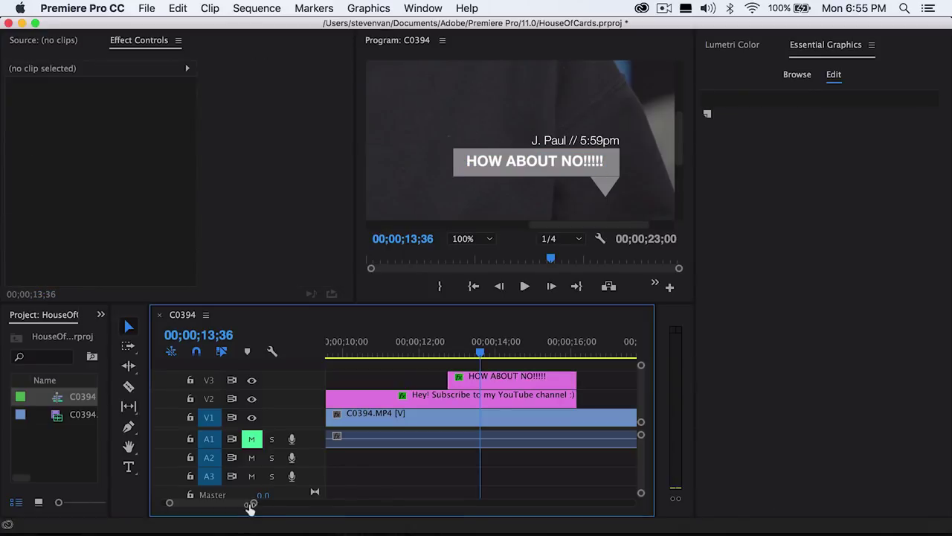
Play back both messages with the whole frame fitted and trim the end of the C0394.MP4 footage to 00;00;18;33.
left_click_drag(252, 503, 288, 503)
left_click(379, 344)
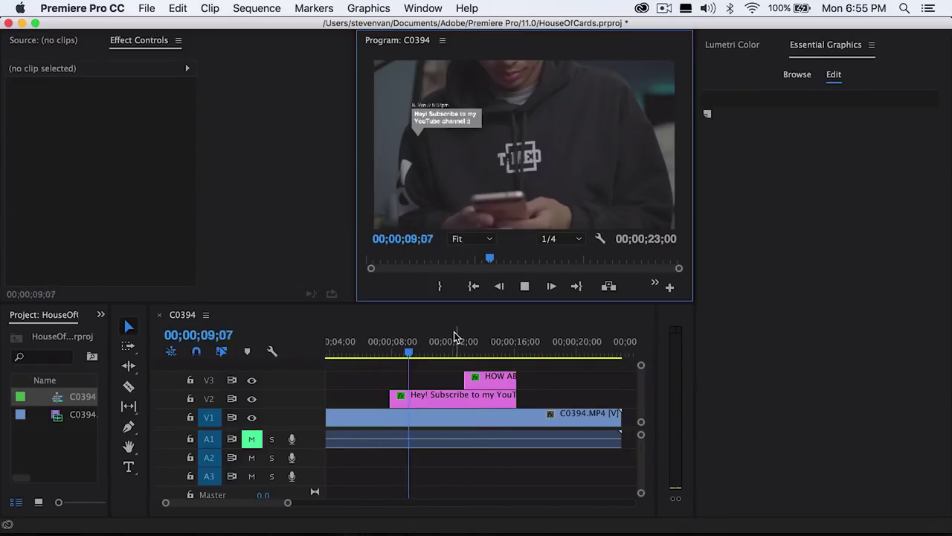
left_click(460, 346)
mouse_move(465, 348)
left_mouse_down()
mouse_move(519, 348)
mouse_move(463, 349)
mouse_move(503, 357)
mouse_move(480, 357)
left_mouse_up()
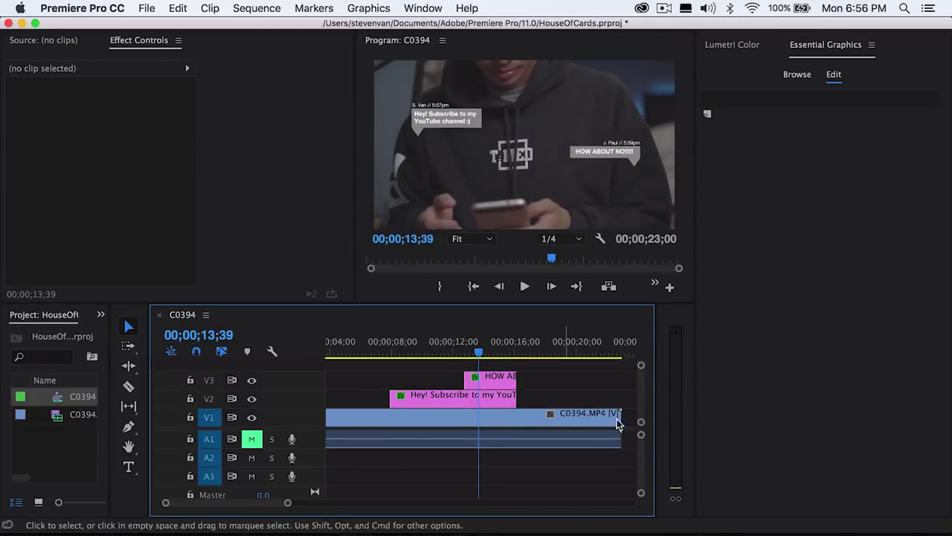
left_click_drag(619, 418, 553, 418)
left_click_drag(506, 354, 509, 349)
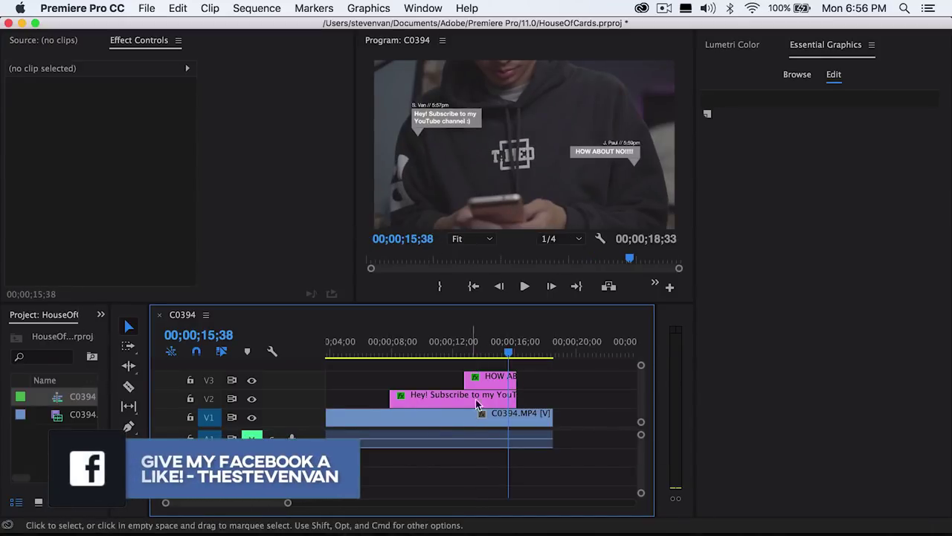
Find the Additive Dissolve transition with the search "ADD" and apply it to the ends of the V3 and V2 message clips.
left_click(495, 377)
scroll(361, 229, "down", 3)
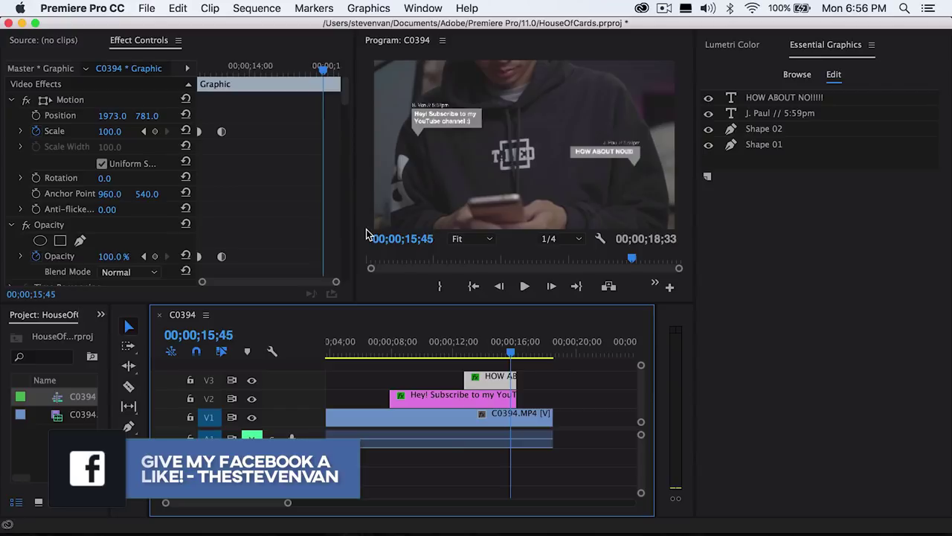
scroll(327, 216, "down", 10)
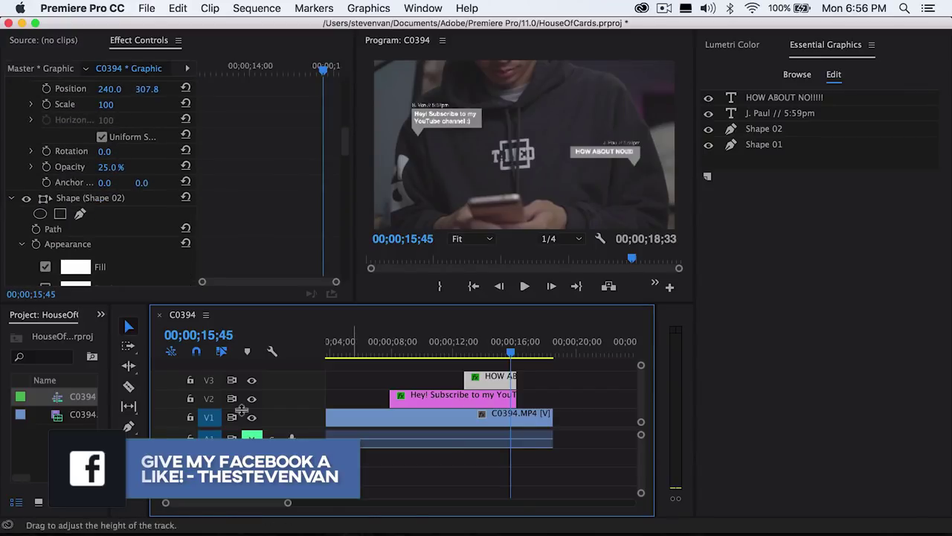
left_click(100, 314)
left_click(119, 290)
left_click(71, 335)
type("ADD")
left_click_drag(77, 457, 530, 439)
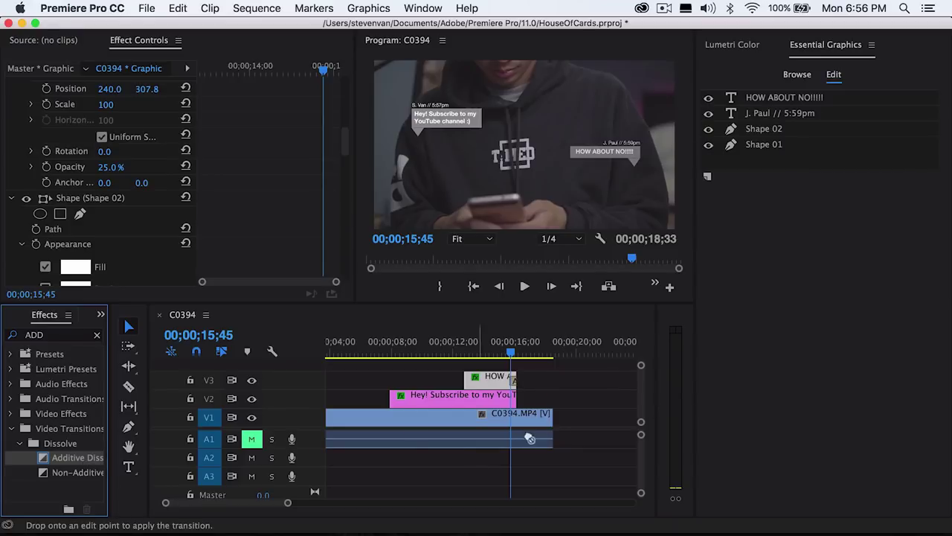
left_click_drag(512, 402, 514, 400)
Set the Additive Dissolves on both message clips to a duration of 00;00;01;15, ending at the cut.
scroll(527, 400, "up", 3)
left_click_drag(450, 351, 396, 348)
left_click_drag(448, 381, 408, 398)
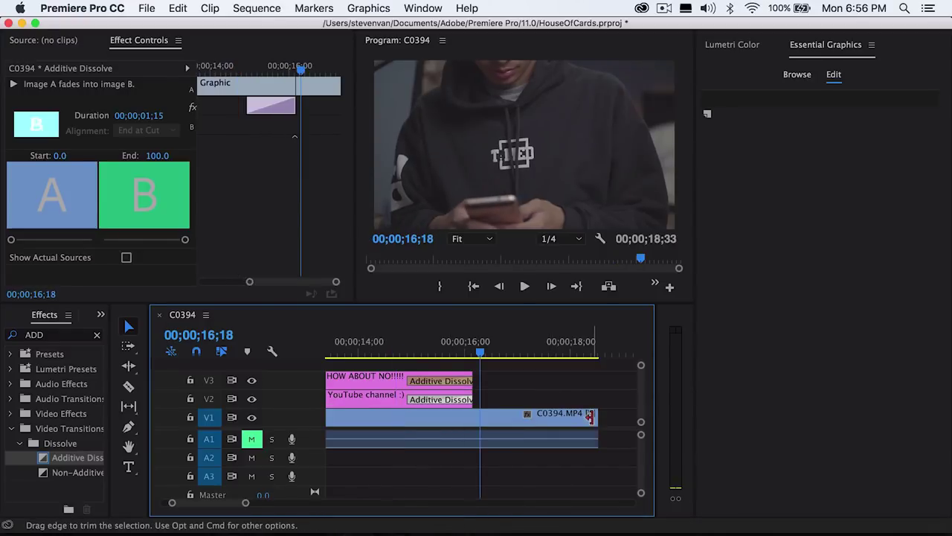
Apply the default transitions to the end of the C0394.MP4 footage and lengthen its Additive Dissolve to 00;00;03;40.
right_click(593, 415)
left_click(668, 504)
left_click_drag(579, 418, 439, 417)
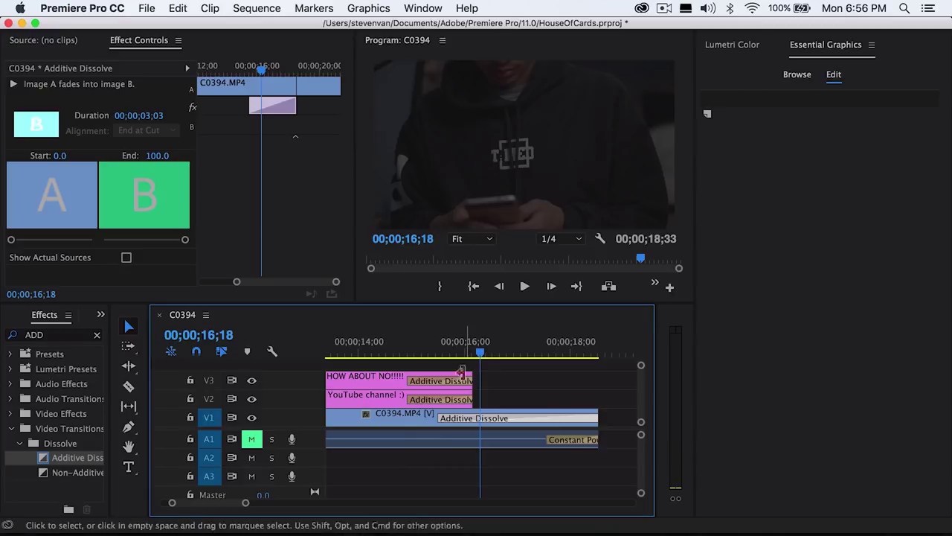
left_click_drag(440, 419, 410, 419)
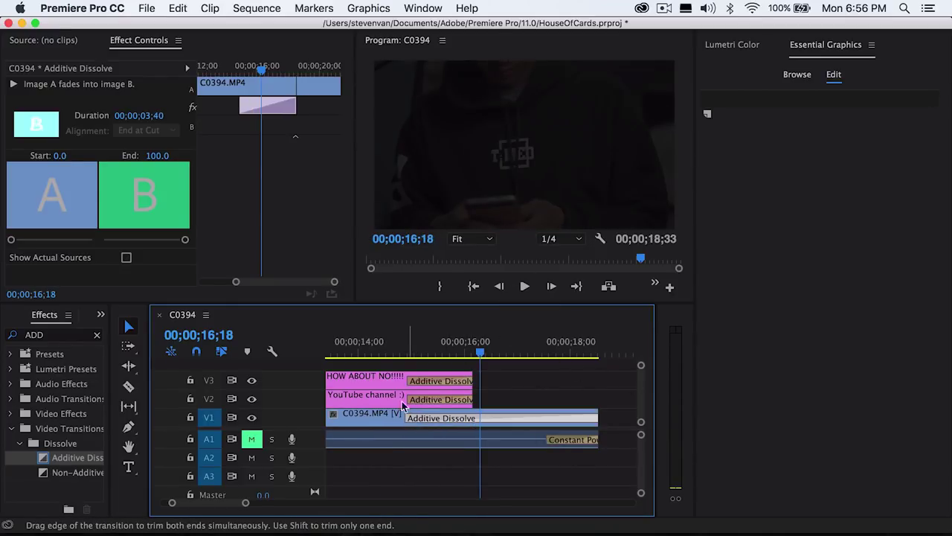
Shorten the Additive Dissolve at the end of the C0394.MP4 footage to 00;00;02;27 and save the project.
left_click(372, 346)
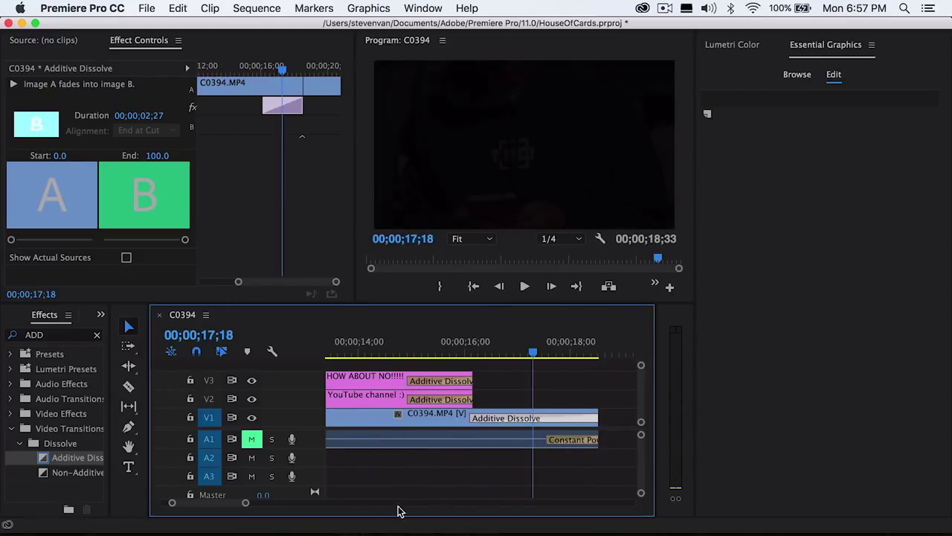
key("super+s")
left_click_drag(246, 506, 277, 504)
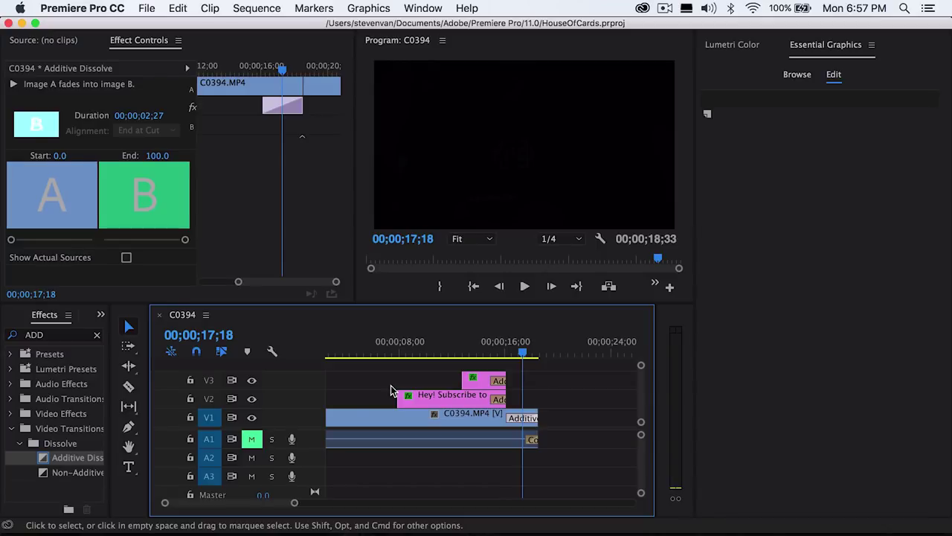
left_click(440, 336)
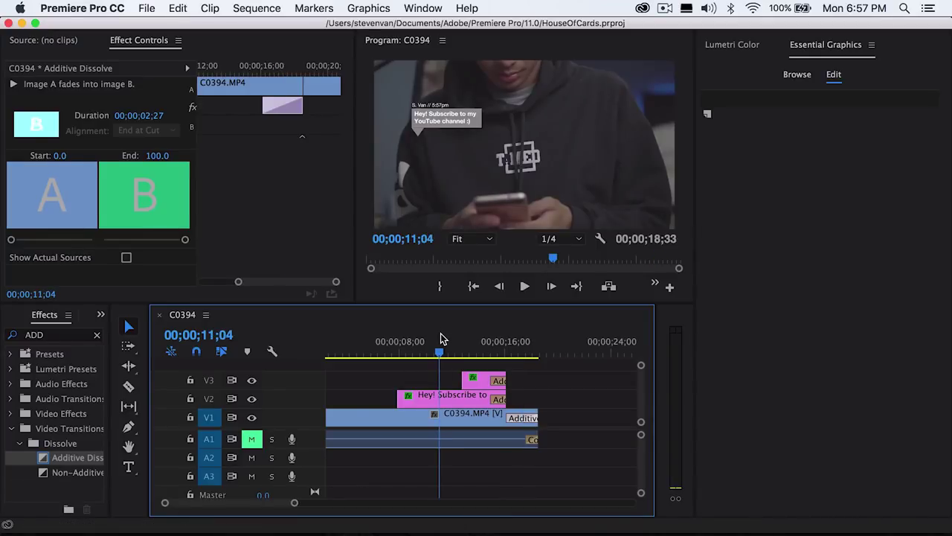
Switch to Chrome, preview the Pop sound effect in the YouTube Audio Library and save it as MP3 audio in Downloads.
key("super+Tab")
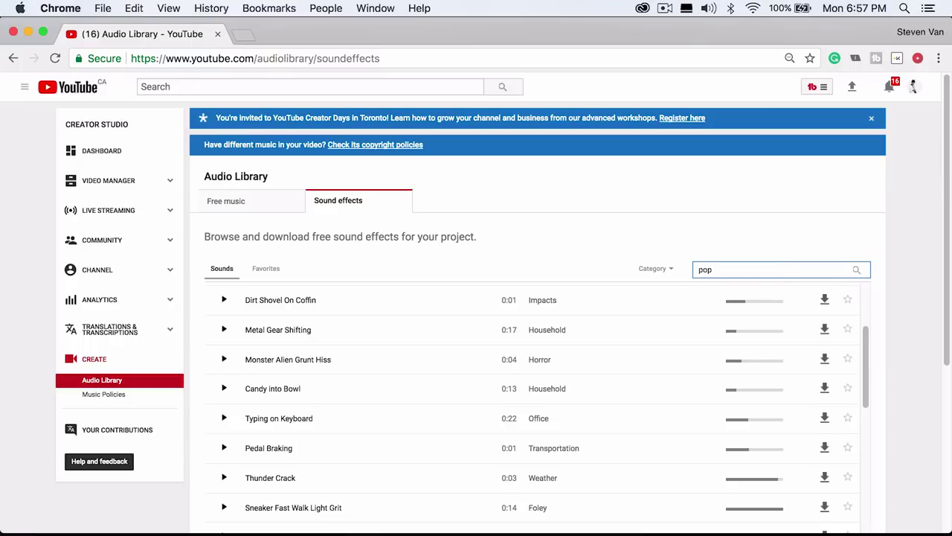
scroll(570, 334, "down", 5)
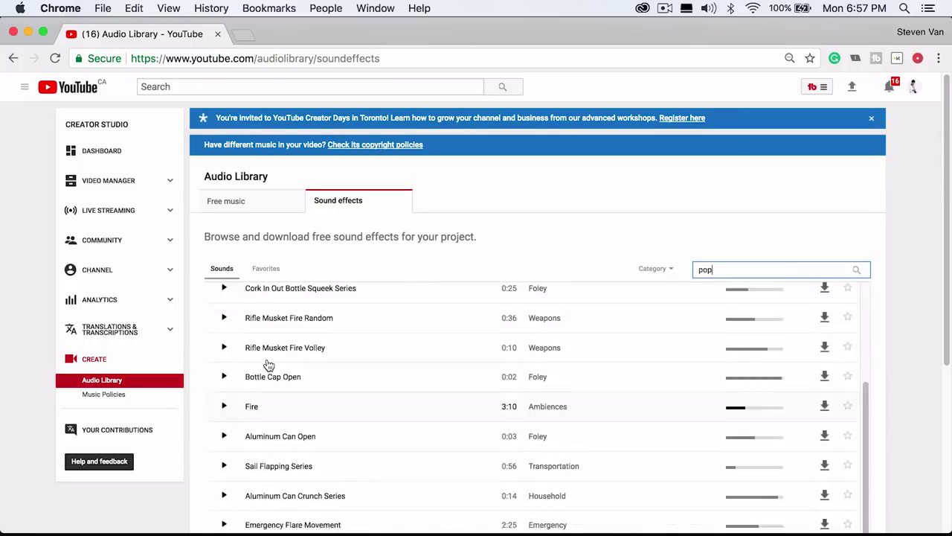
scroll(395, 274, "down", 5)
key("XF86AudioRaiseVolume")
left_click(224, 414)
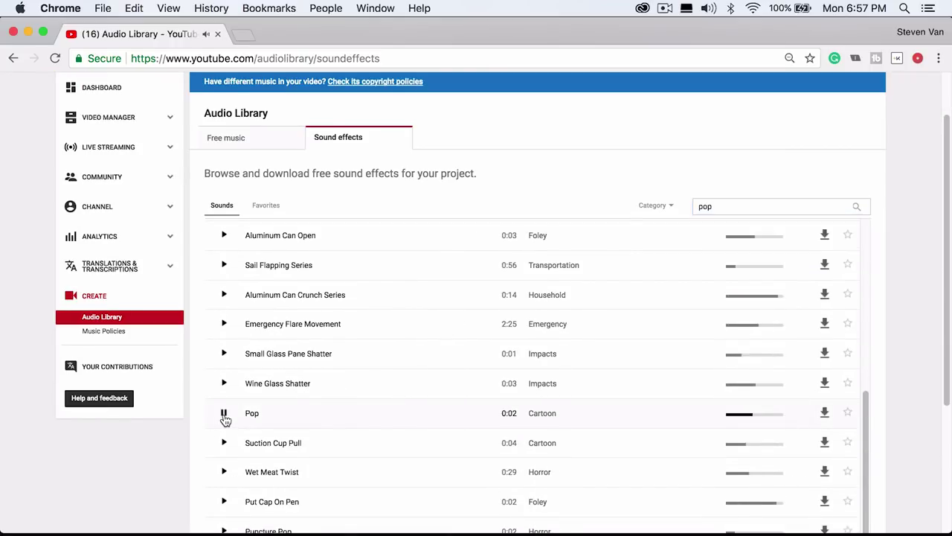
left_click(822, 416)
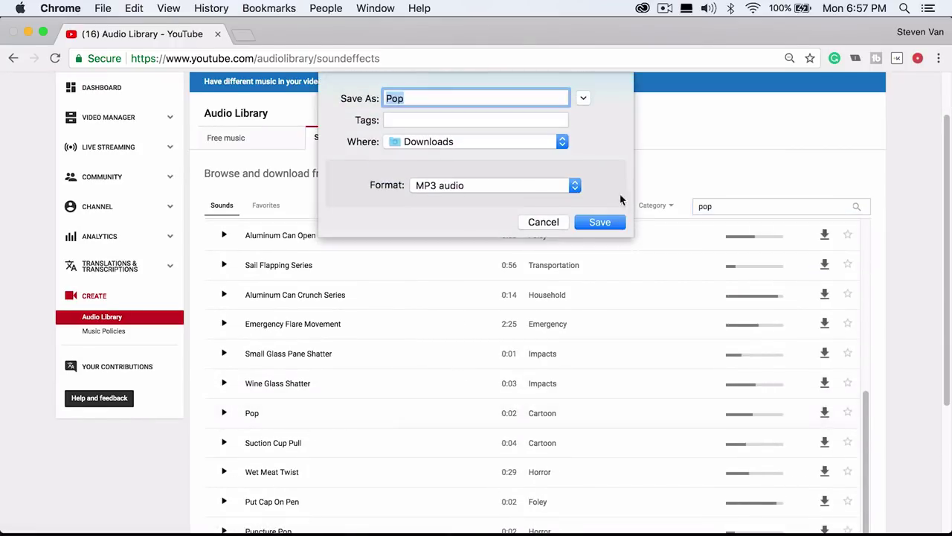
left_click(604, 222)
Switch back to Premiere Pro, place Pop.mp3 on track A2 at the start of the first message and play it back.
key("super+Tab")
left_click_drag(76, 518, 398, 459)
scroll(391, 422, "up", 3)
left_click_drag(376, 352, 396, 353)
scroll(424, 455, "up", 5)
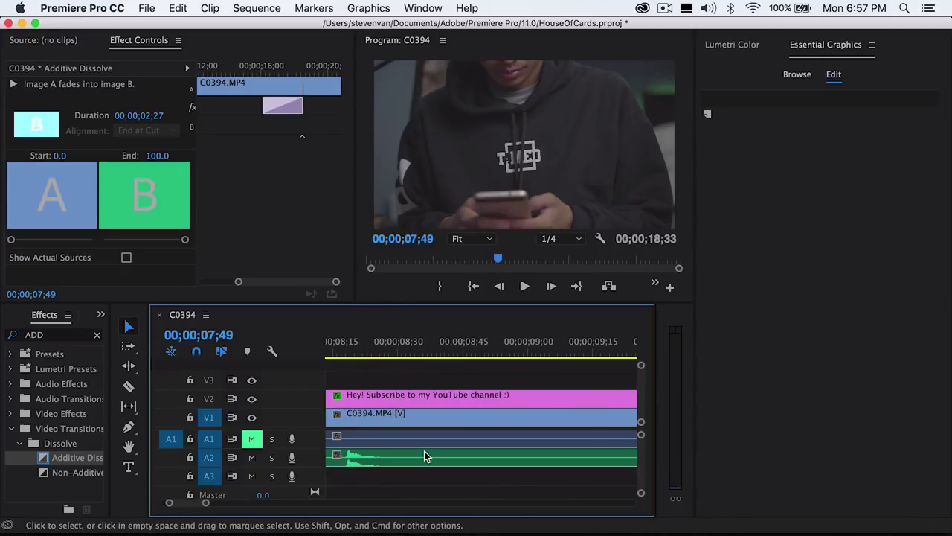
mouse_move(375, 344)
left_mouse_down()
mouse_move(500, 341)
mouse_move(377, 340)
left_mouse_up()
key("space")
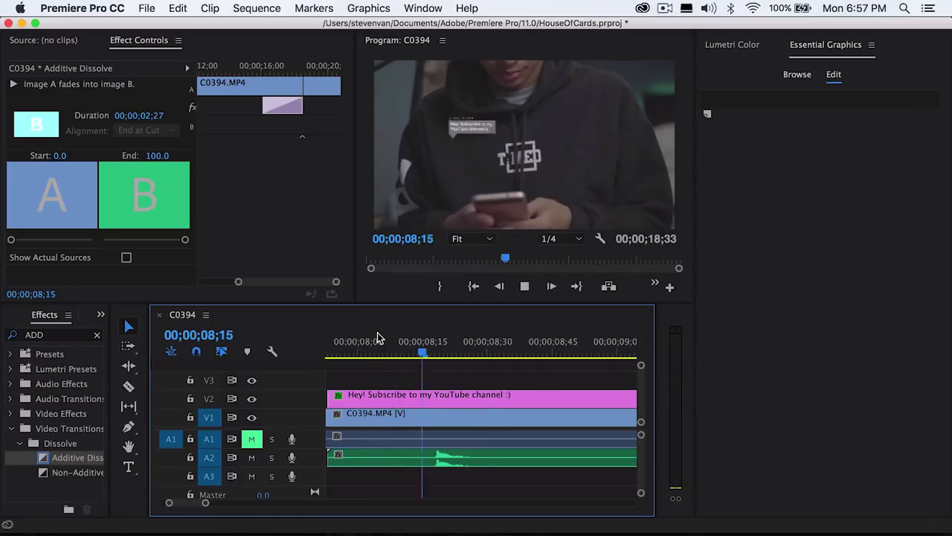
key("space")
Set the audio gain of the Pop.mp3 clip to -20 dB and play it back.
left_click(443, 460)
right_click(442, 460)
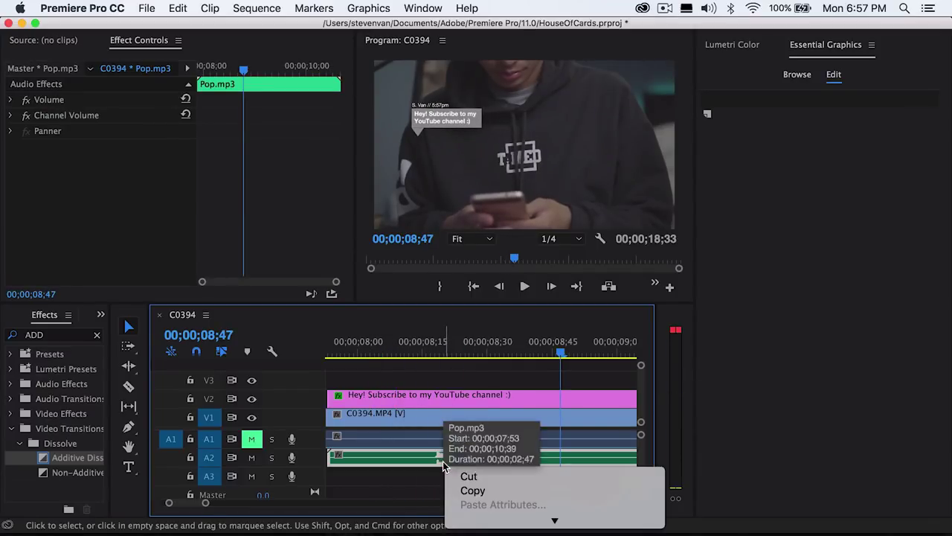
left_click(520, 410)
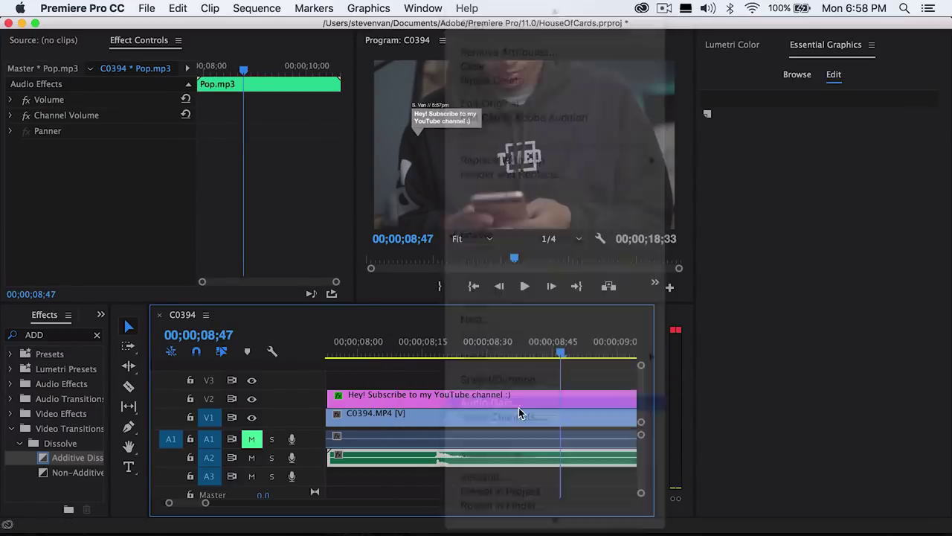
type("-20")
key("Return")
left_click(398, 328)
key("space")
key("space")
Shift the Pop.mp3 clip slightly earlier on A2 to sync its pop with the first message, checking with playback.
left_click_drag(407, 459, 428, 459)
left_click(376, 341)
key("space")
key("space")
left_click(375, 350)
key("space")
left_click(399, 337)
key("space")
key("space")
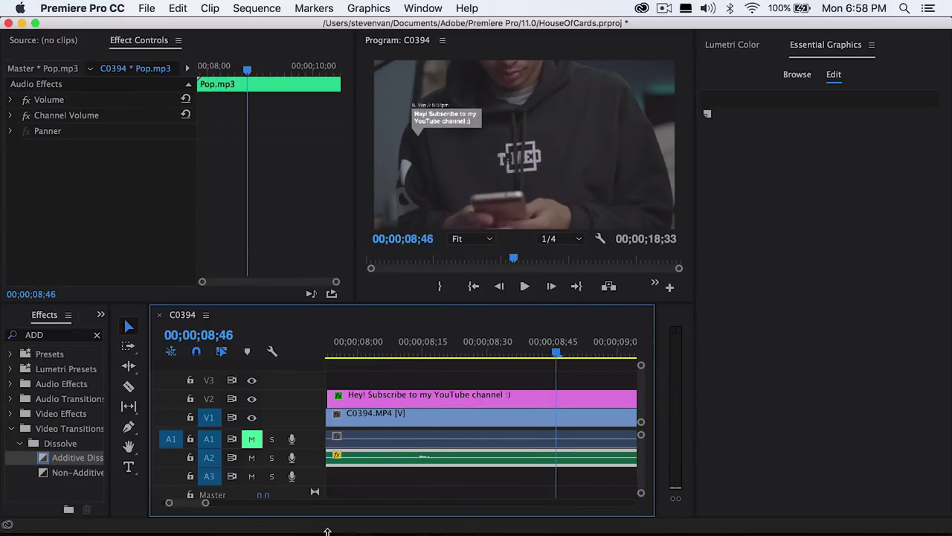
Enlarge the timeline area and place a copy of the Pop.mp3 clip on A2 beneath the reply message.
left_click_drag(206, 506, 253, 504)
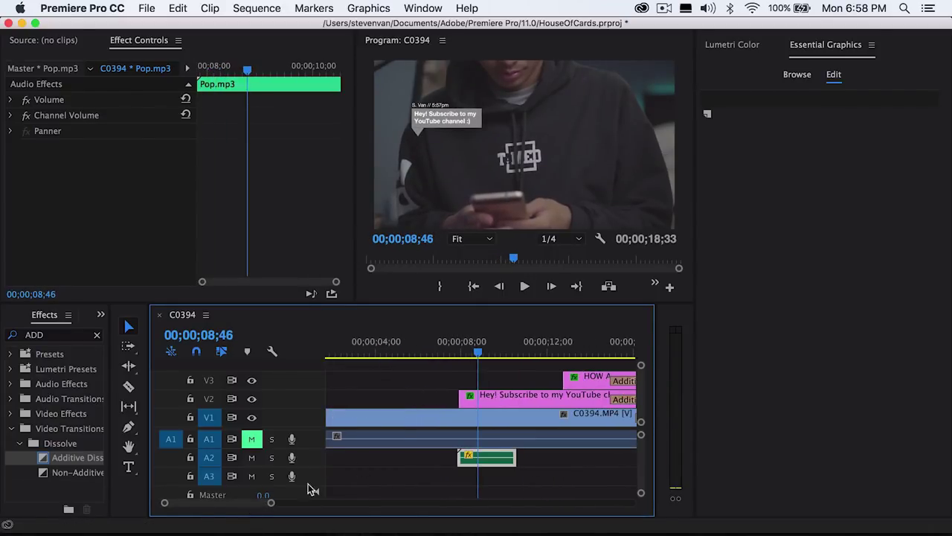
left_click_drag(484, 303, 484, 281)
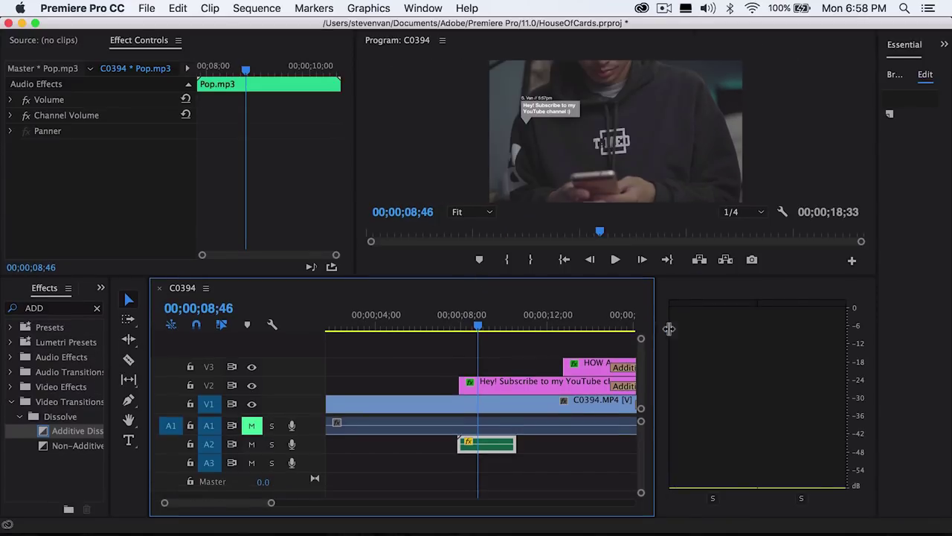
left_click_drag(668, 329, 826, 342)
scroll(756, 398, "right", 2)
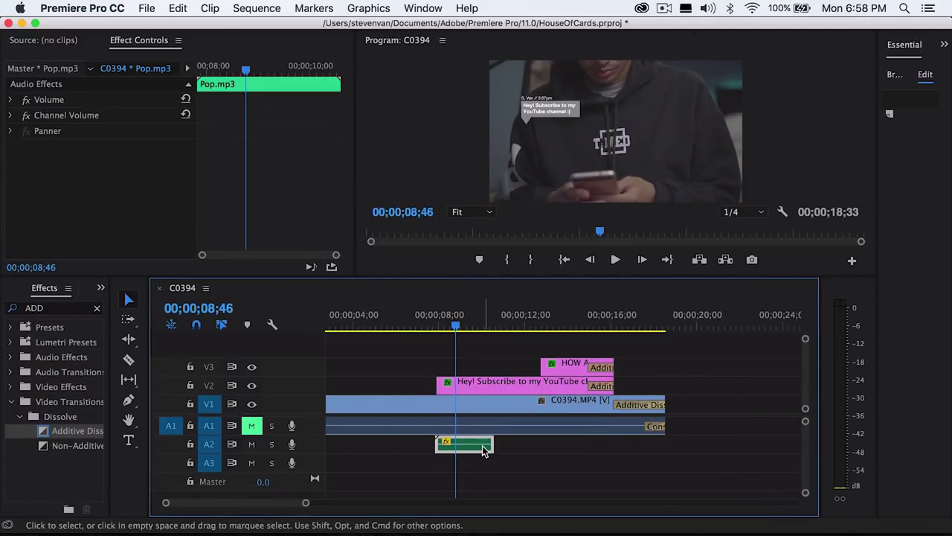
left_click_drag(467, 445, 559, 445)
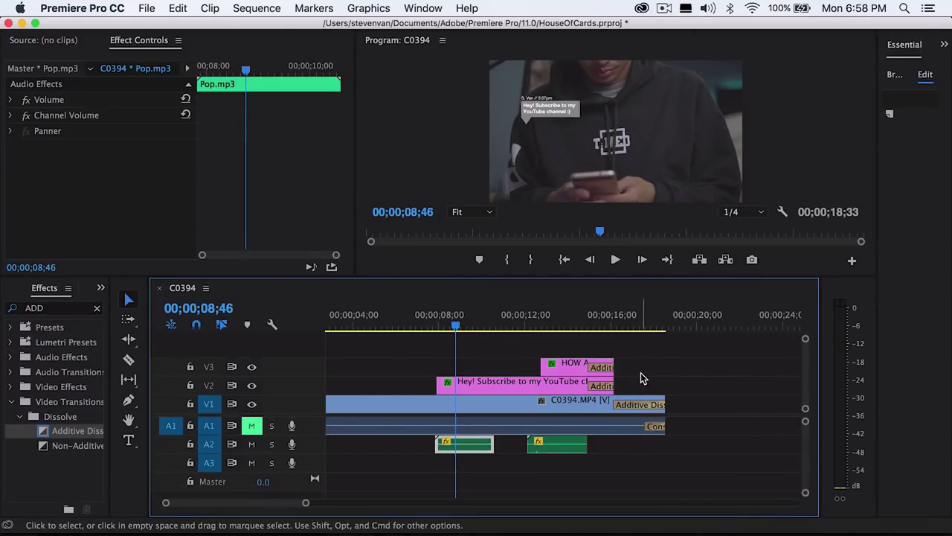
Align the copied Pop.mp3 clip with the start of the "HOW ABOUT NO!!!!!" message on V3, checking with playback.
left_click_drag(510, 323, 547, 323)
key("=")
key("=")
key("space")
key("space")
left_click(559, 446)
key("=")
left_click_drag(568, 448, 606, 446)
left_click_drag(472, 446, 498, 446)
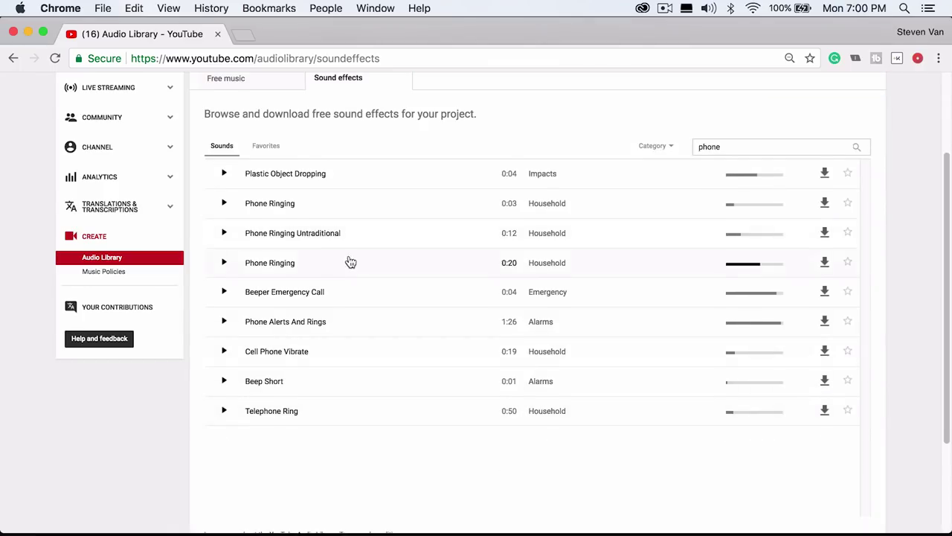
Download the Cell Phone Vibrate sound effect from the "phone" results in the YouTube Audio Library in Chrome.
scroll(351, 262, "up", 1)
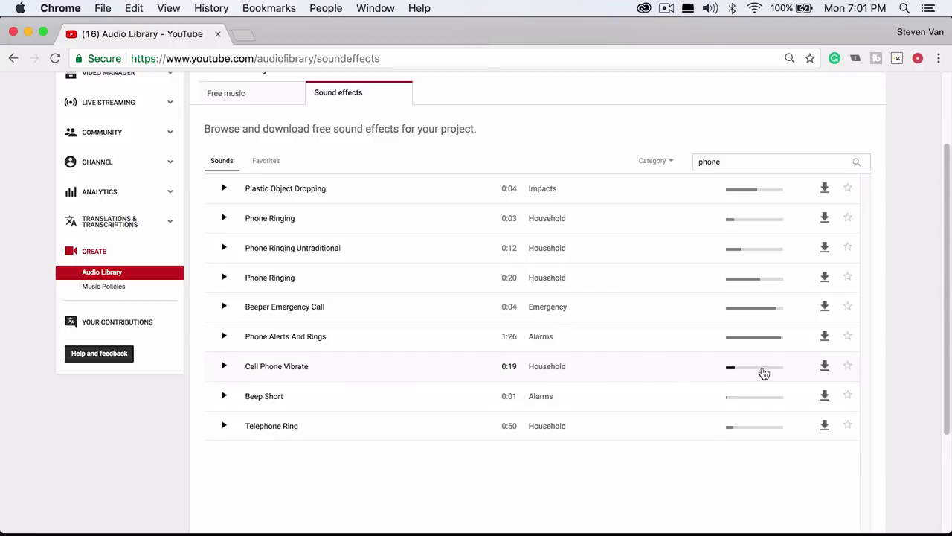
left_click(824, 366)
left_click(610, 206)
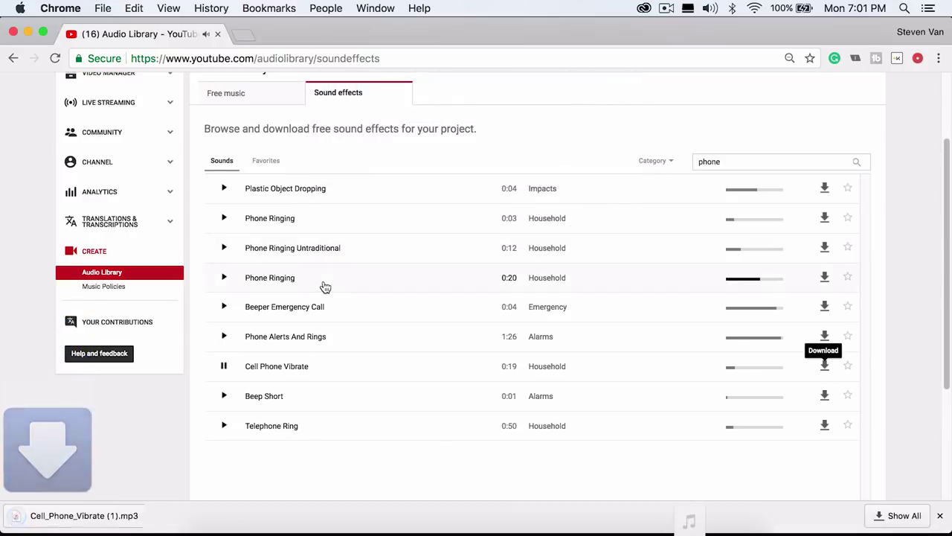
Add Cell_Phone_Vibrate (1).mp3 to track A3 in Premiere Pro and move it near the start of the footage.
left_click(247, 365)
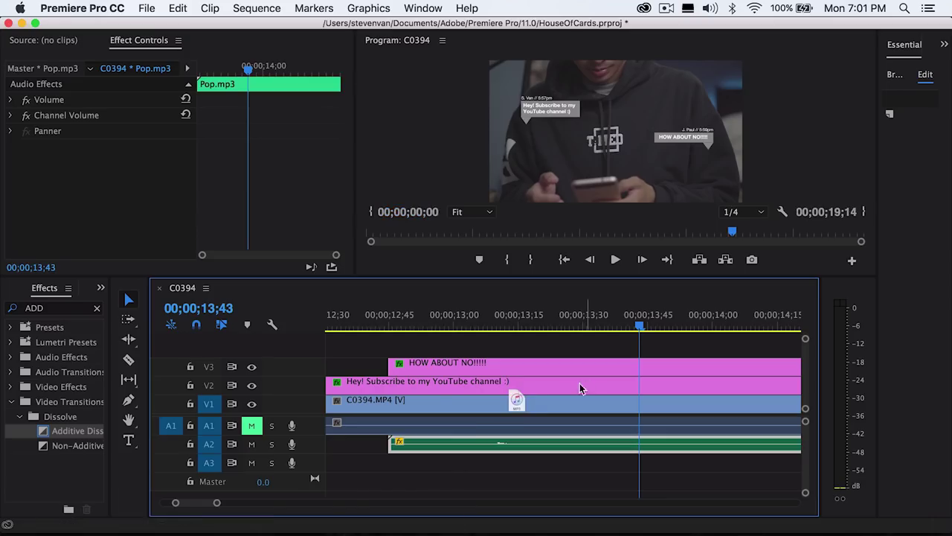
left_click_drag(335, 419, 374, 464)
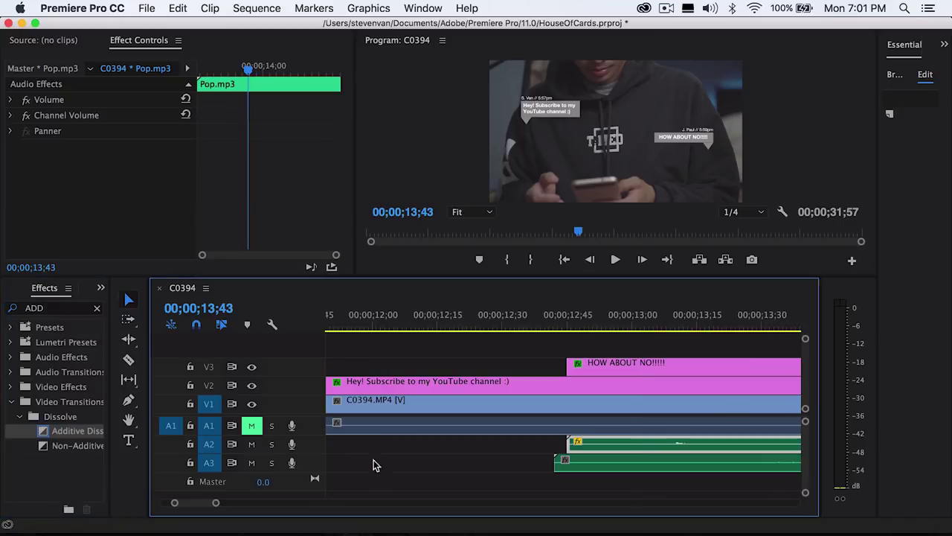
left_click_drag(576, 469, 349, 471)
scroll(334, 477, "left", 3)
left_click_drag(215, 503, 292, 503)
left_click(438, 321)
left_click(390, 324)
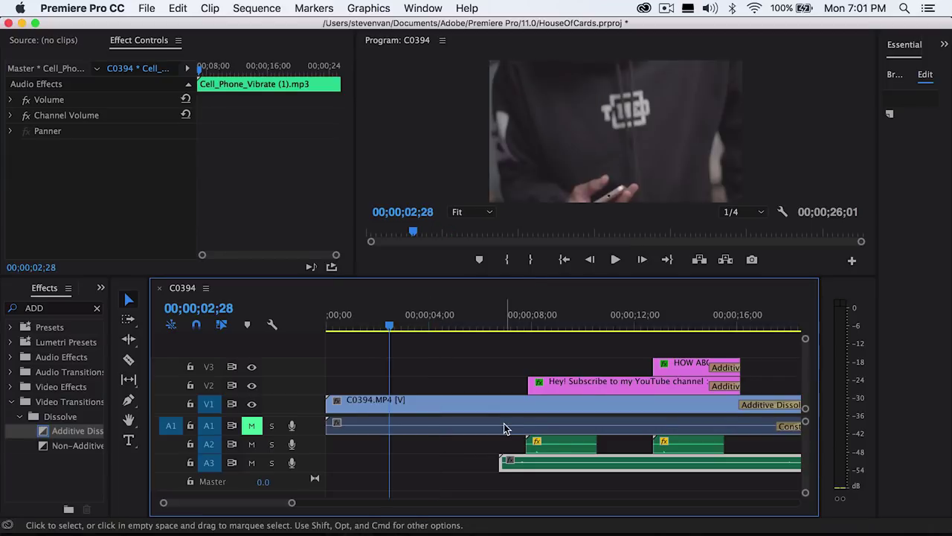
left_click_drag(589, 464, 426, 445)
scroll(402, 467, "up", 4)
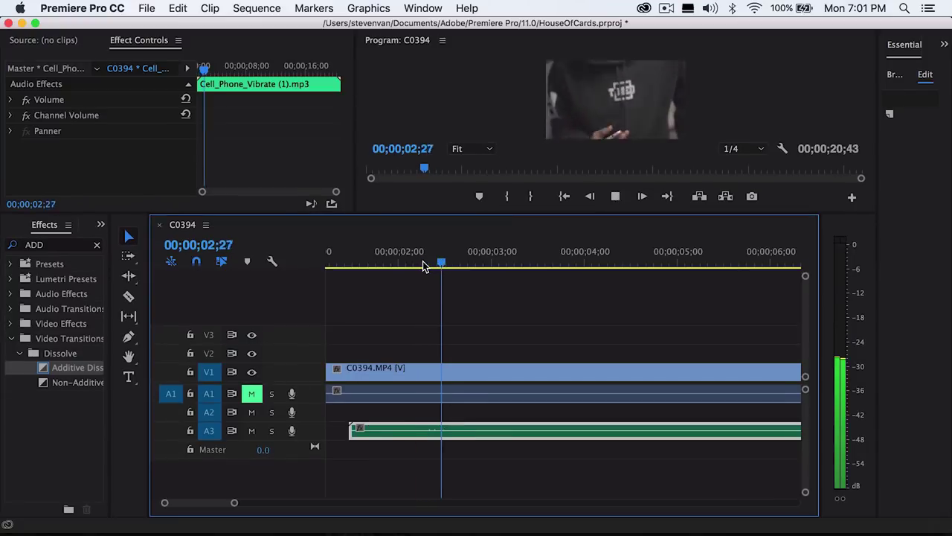
Adjust the audio gain of the Cell_Phone_Vibrate clip on A3 and play it back.
right_click(451, 434)
mouse_move(477, 532)
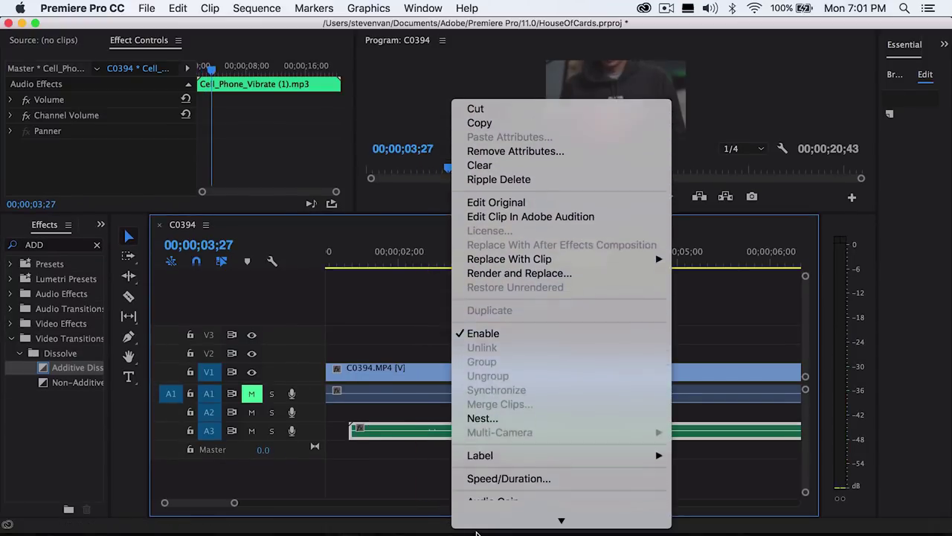
left_click(500, 380)
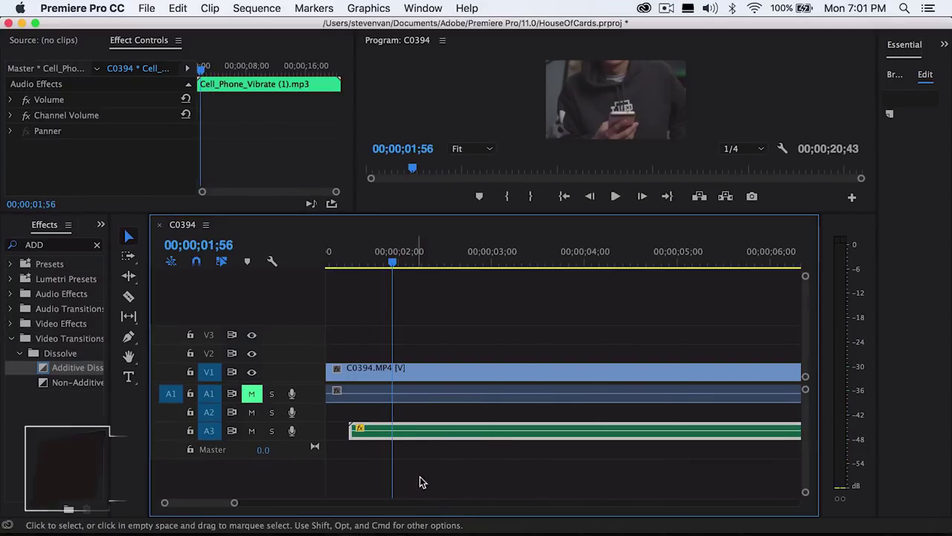
right_click(431, 440)
left_click(542, 221)
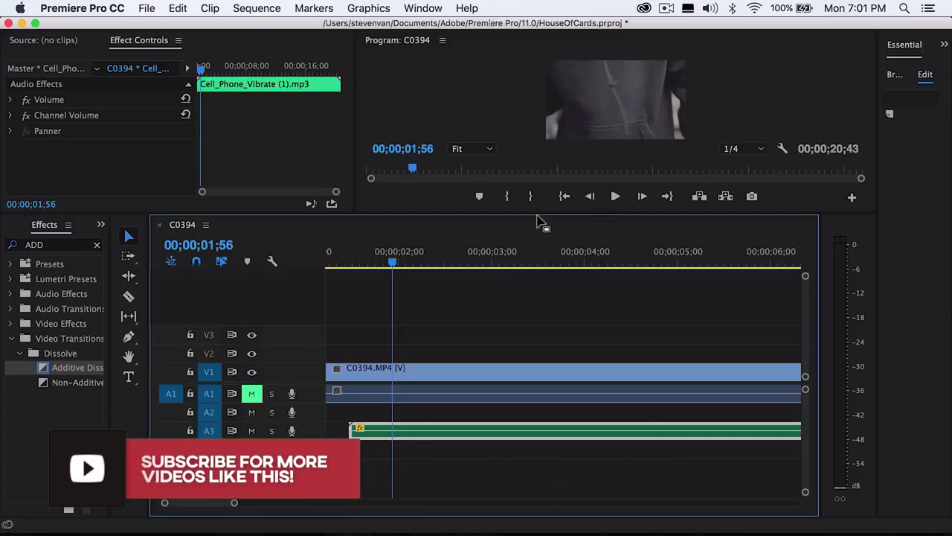
left_click_drag(537, 221, 537, 276)
key("space")
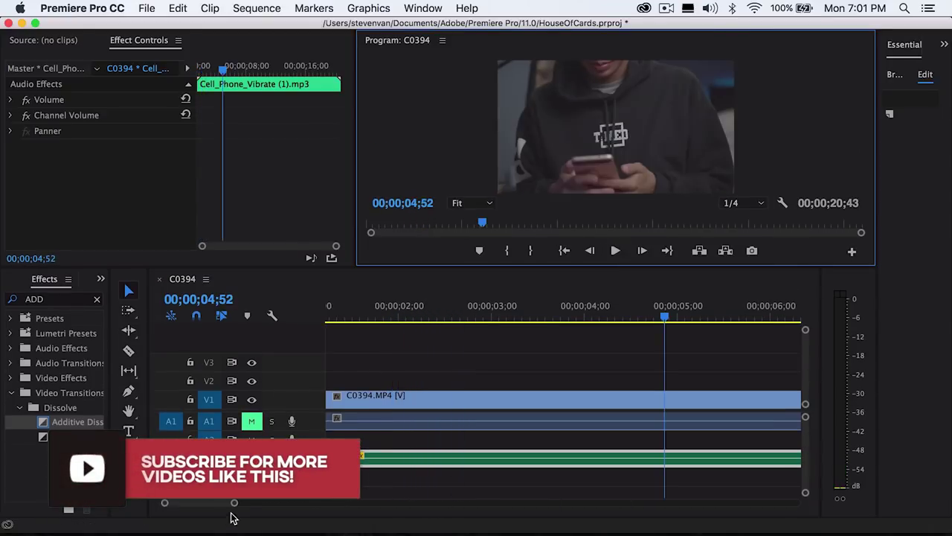
Try to move the start of the first message clip on V2 later in the sequence.
left_click_drag(234, 506, 174, 503)
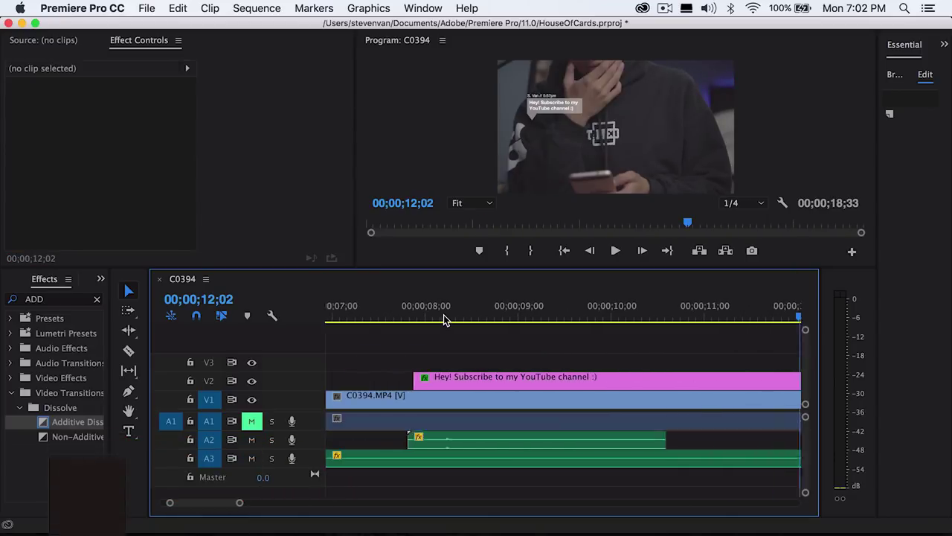
scroll(447, 313, "left", 3)
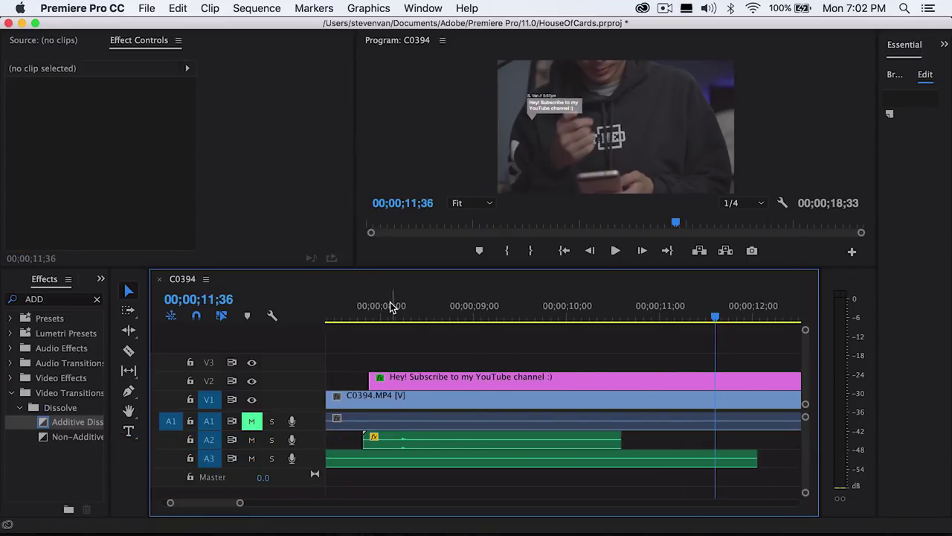
left_click(390, 306)
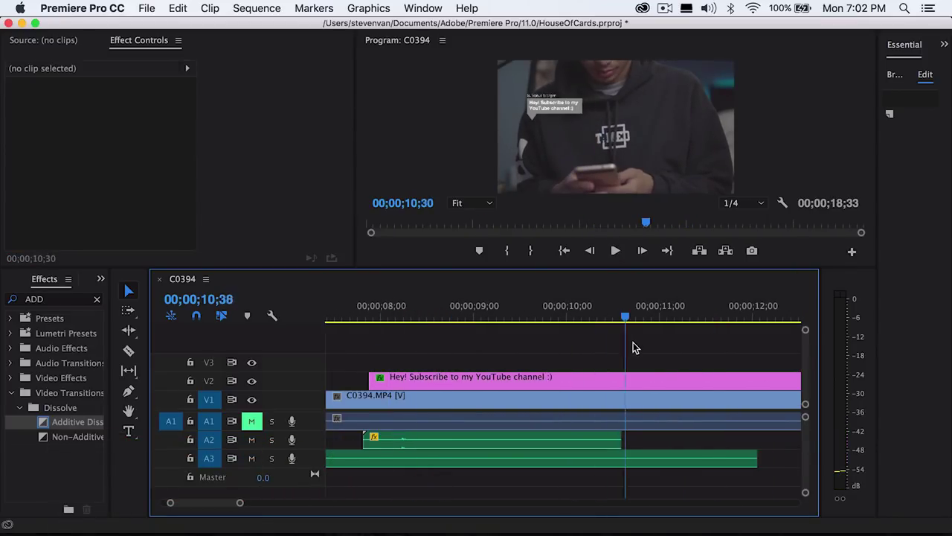
left_click_drag(372, 382, 704, 383)
key("super+z")
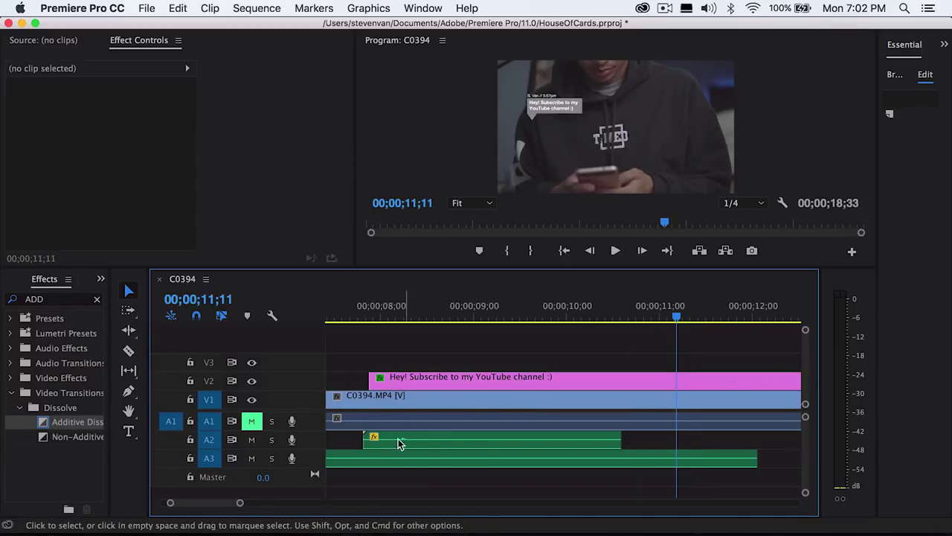
Move the first Pop.mp3 clip and the V2 message later, starting the message at about 00;00;11;13.
left_click(397, 439)
key("c")
left_click(618, 381)
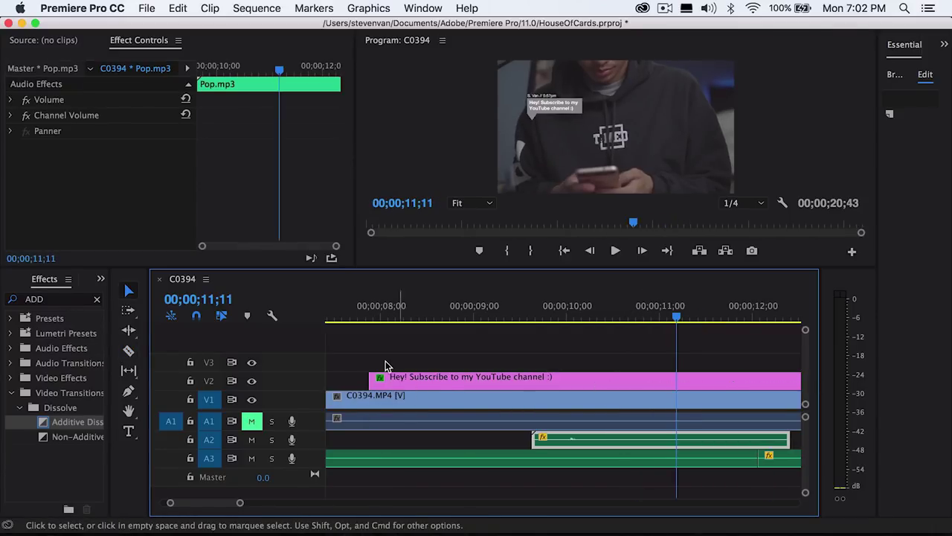
left_click_drag(377, 381, 670, 381)
scroll(674, 381, "right", 3)
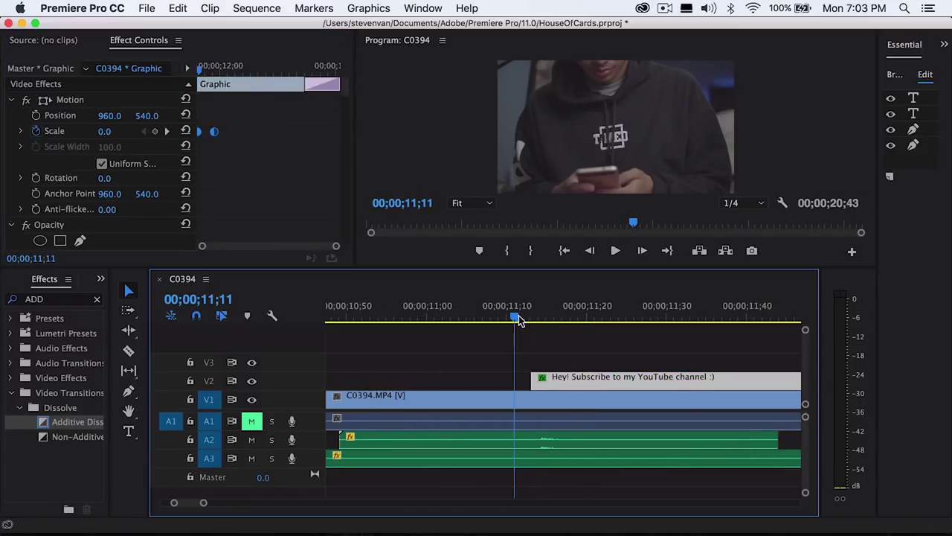
key("space")
Shorten the first Pop.mp3 clip on A2 and play back the sound against the message.
scroll(435, 404, "left", 6)
left_click_drag(647, 440, 622, 441)
left_click(651, 315)
key("space")
Delete both pieces of the Cell_Phone_Vibrate audio from A3 and play back the sequence.
left_click_drag(203, 502, 312, 503)
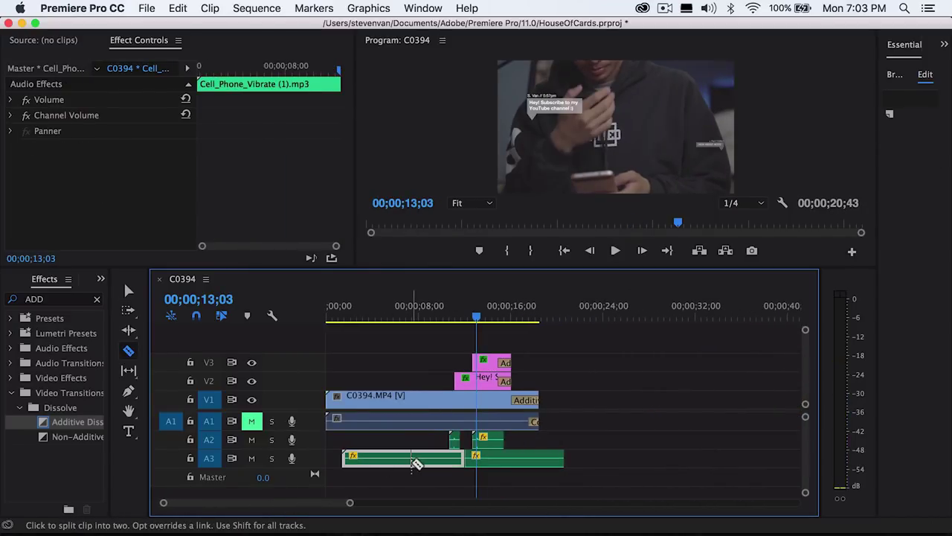
key("Delete")
left_click(525, 459)
key("Delete")
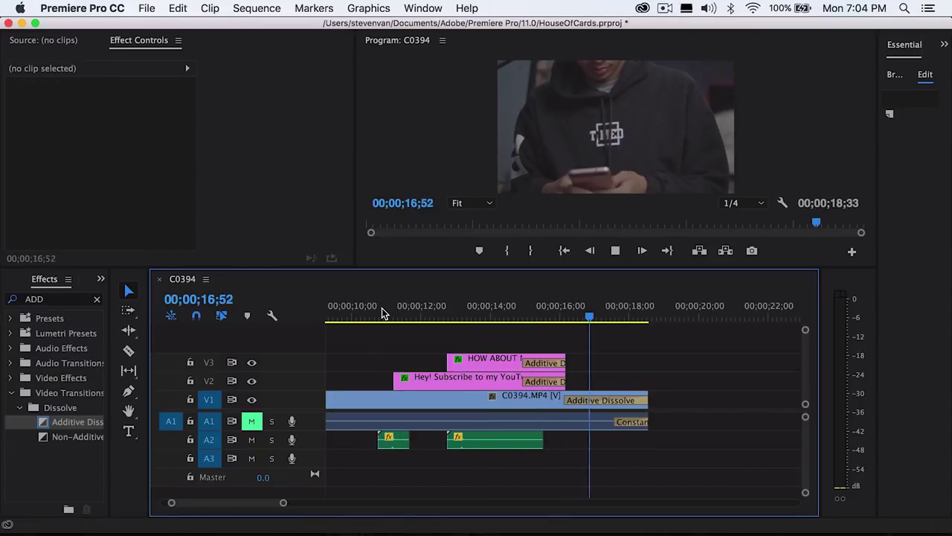
key("space")
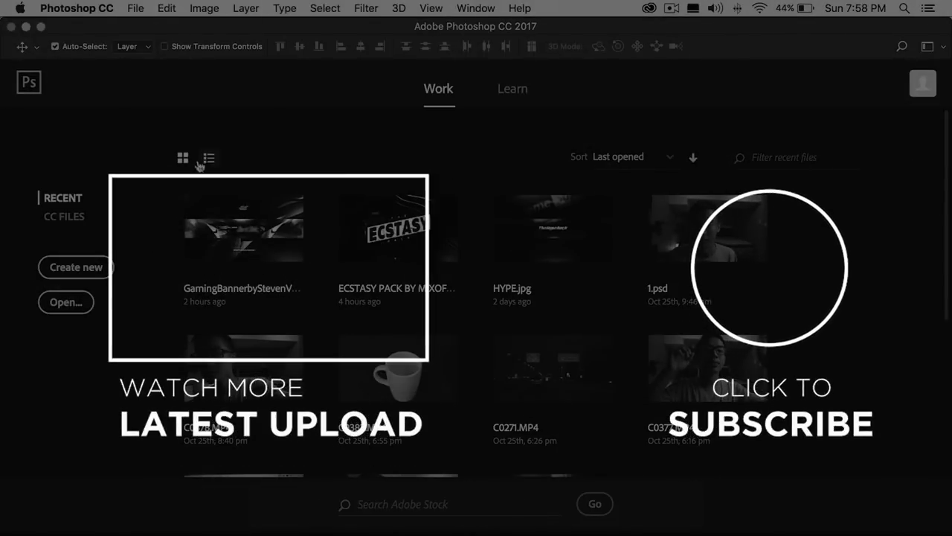
Switch to Photoshop, create a new document and add the letter S as a text layer.
key("super+n")
scroll(720, 283, "down", 2)
key("Return")
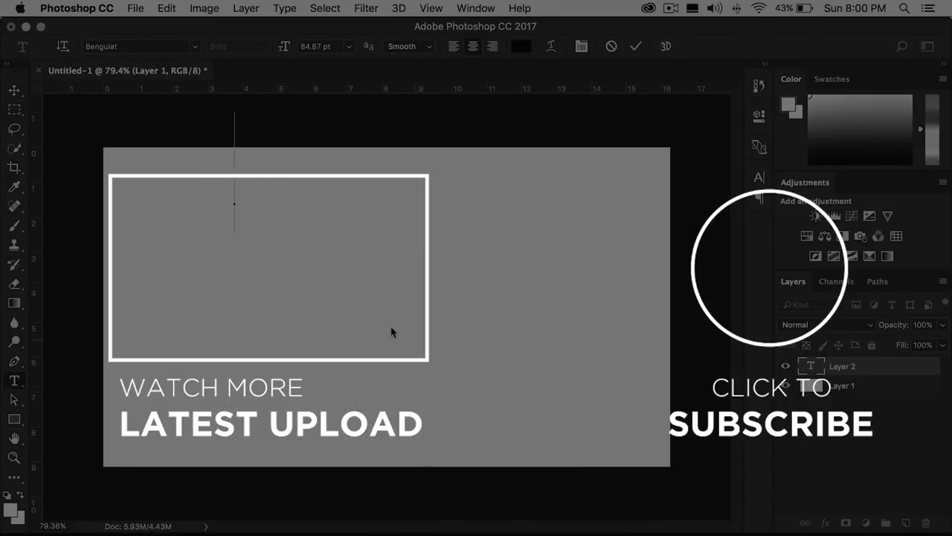
type("S")
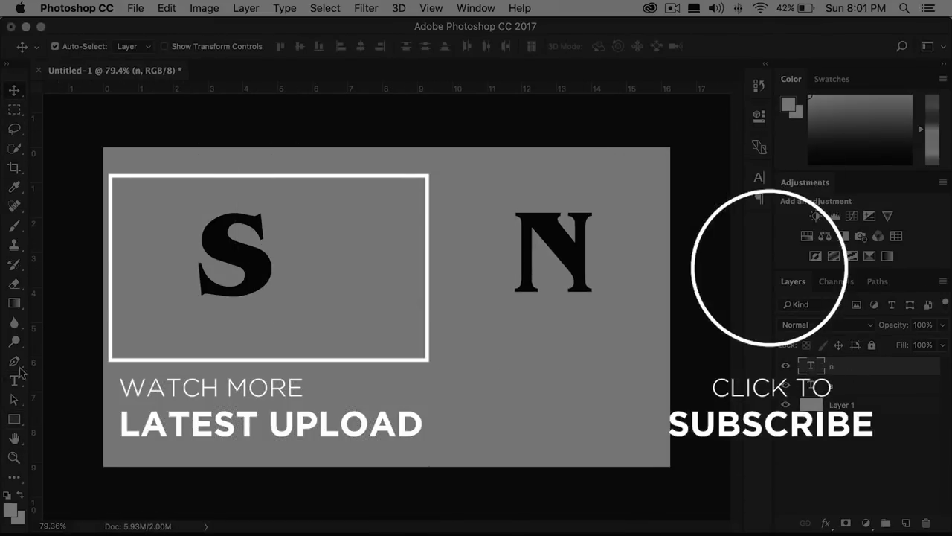